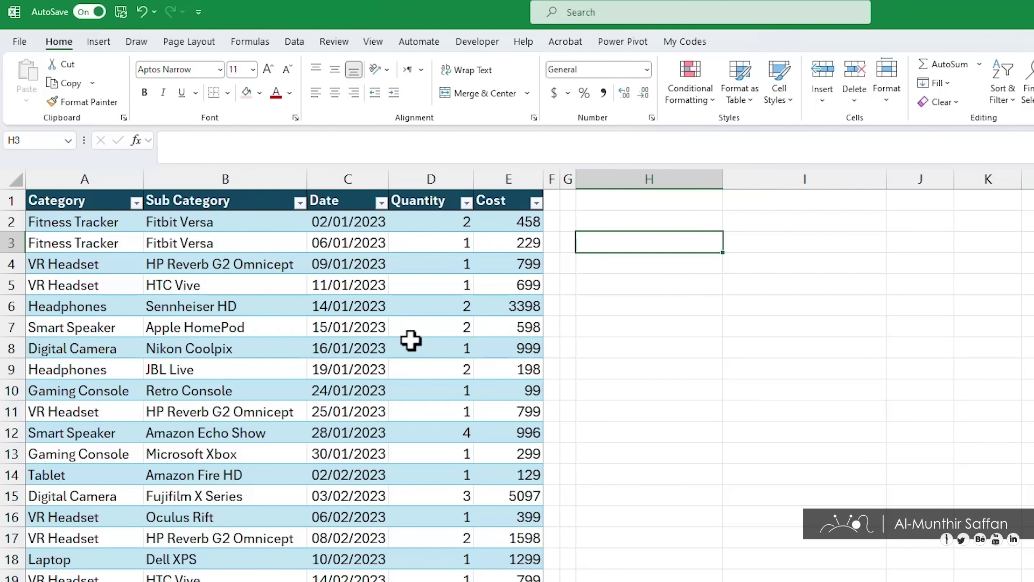
Build a pivot table on a new sheet summing Cost by Category, Grand Total 143331.
left_click(273, 262)
left_click(100, 50)
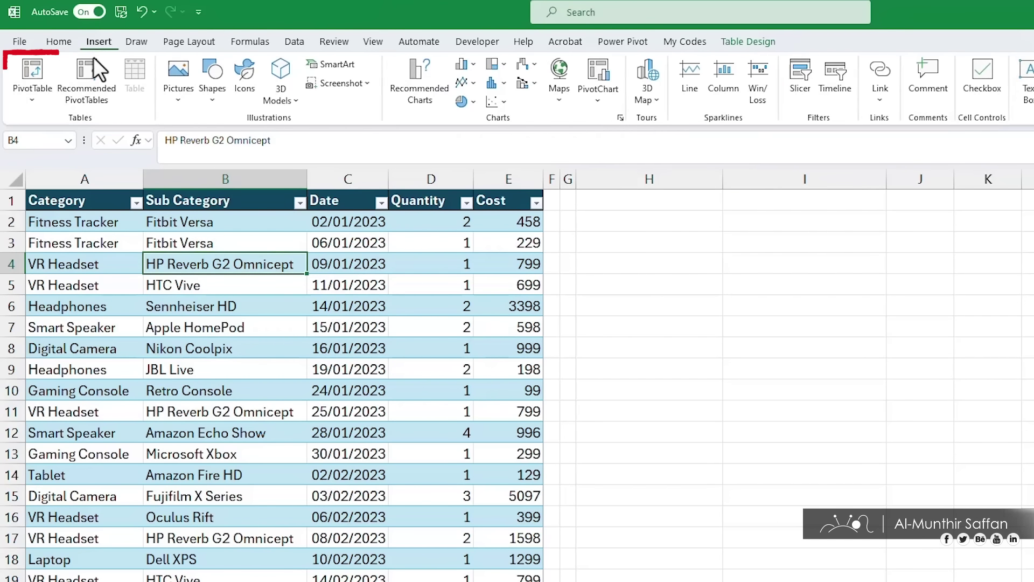
left_click(37, 82)
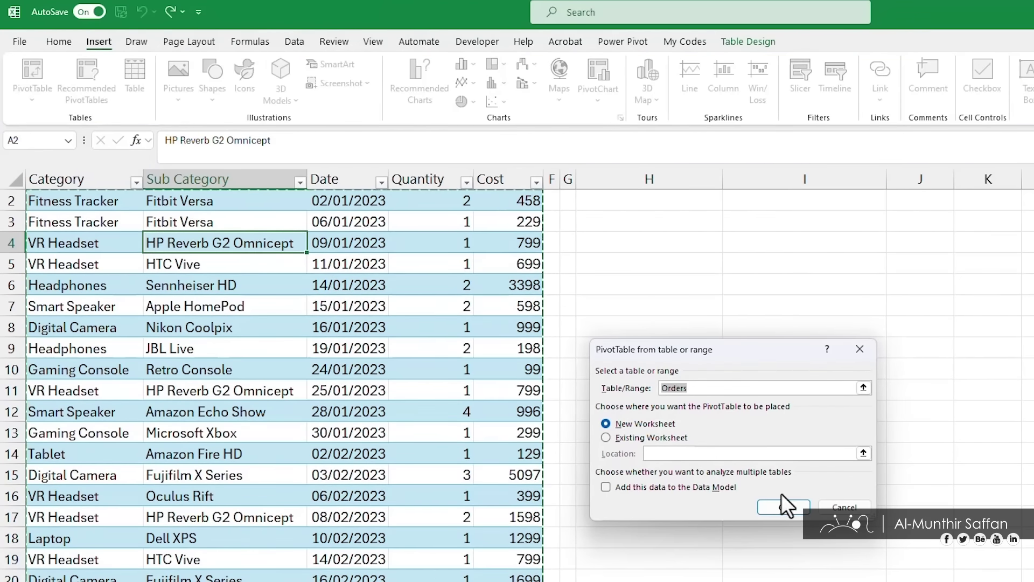
left_click(784, 504)
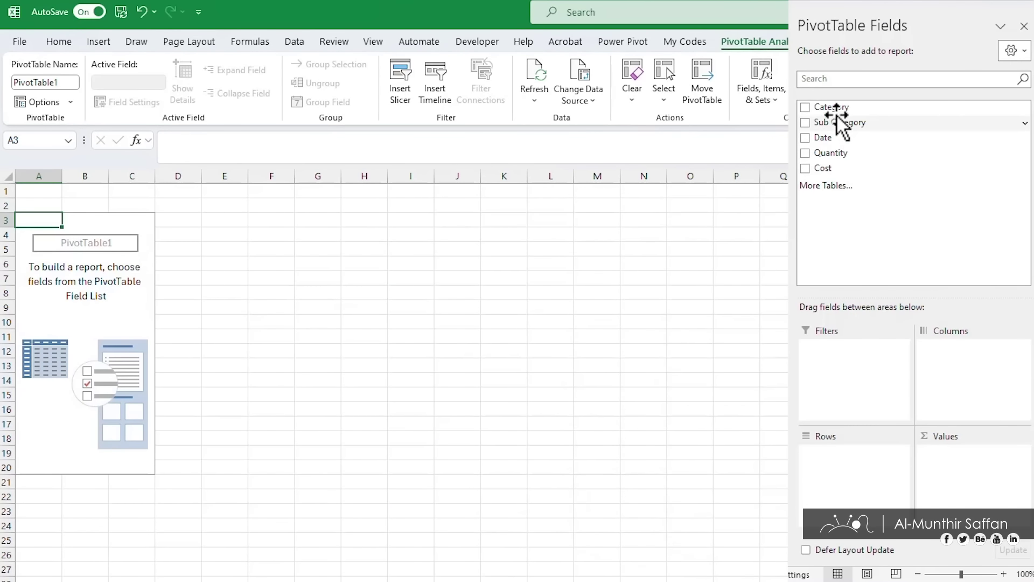
left_click_drag(836, 114, 849, 480)
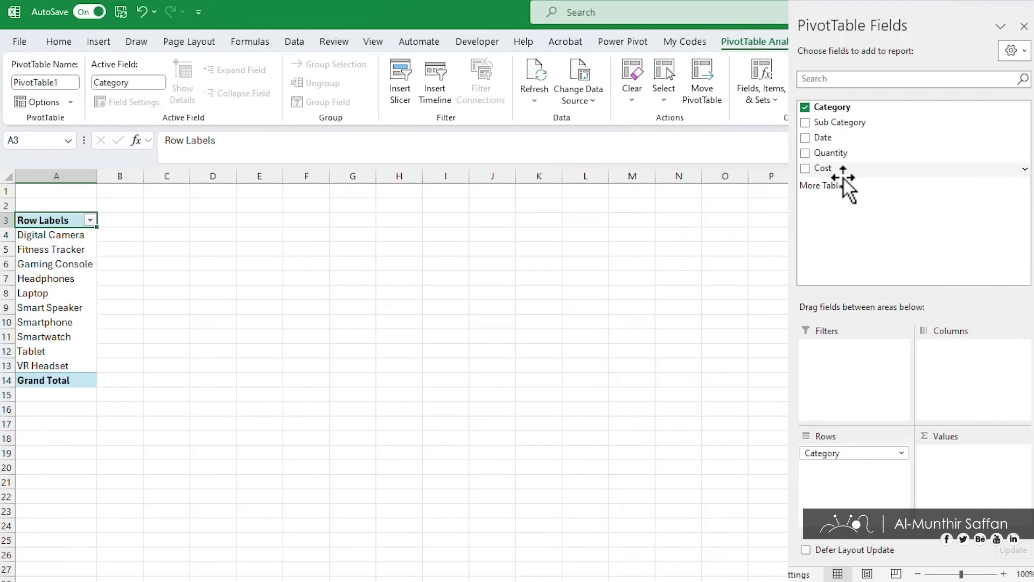
left_click_drag(843, 177, 985, 490)
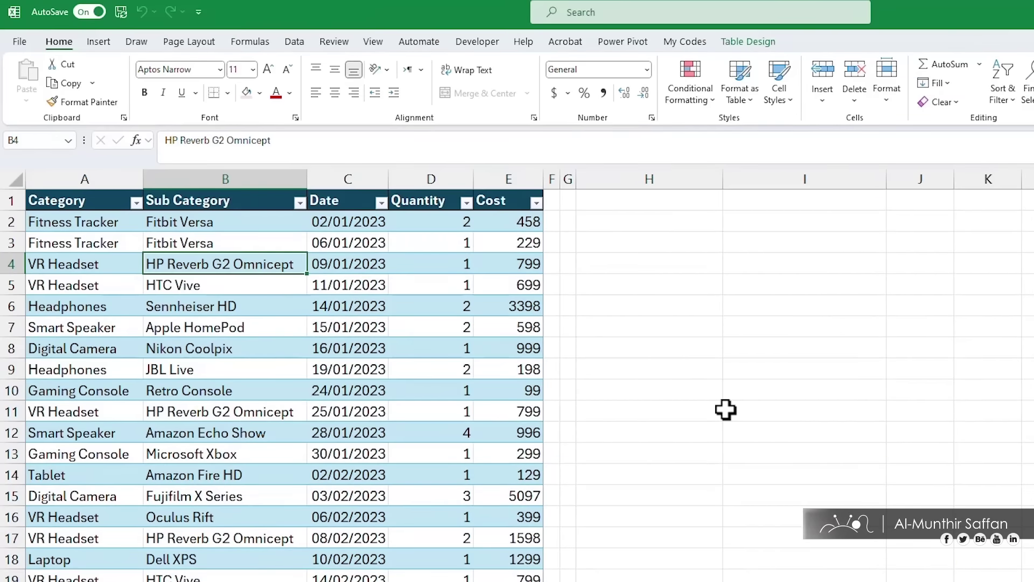
Copy the Category column to H3 and remove duplicates, leaving ten unique categories.
left_click(104, 188)
key("ctrl+c")
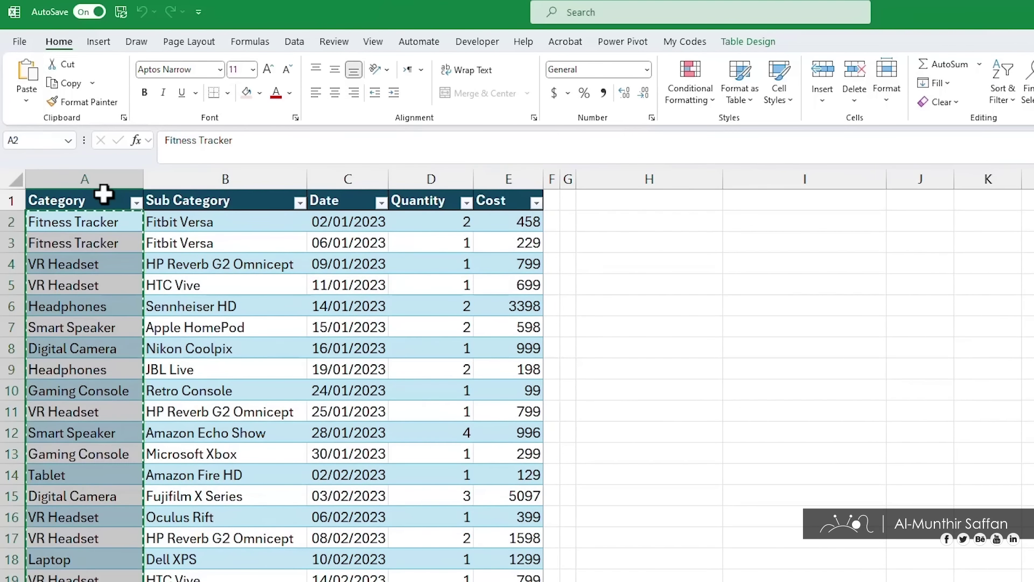
left_click(669, 244)
key("ctrl+v")
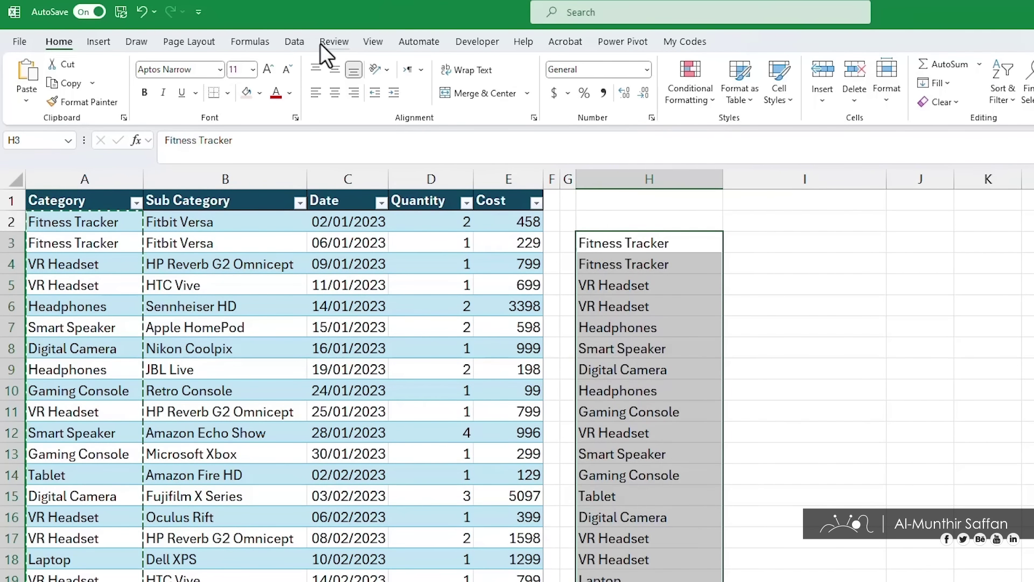
left_click(298, 43)
left_click(863, 86)
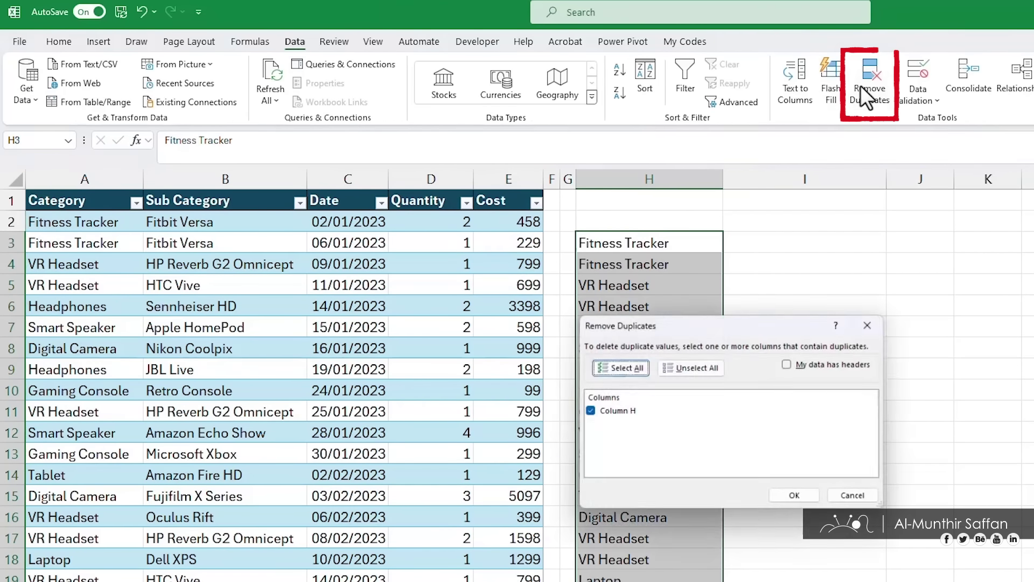
left_click(794, 495)
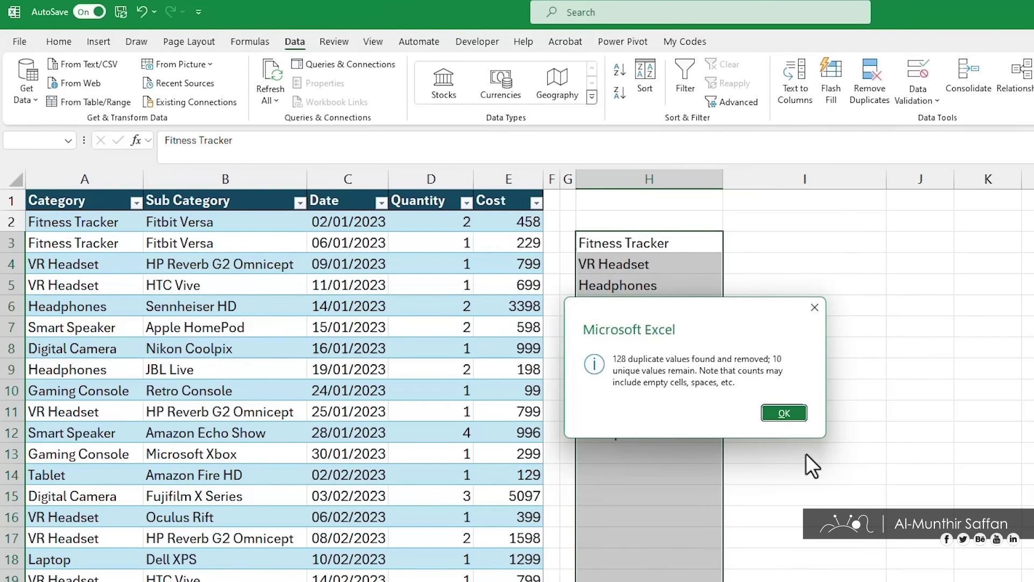
left_click(784, 413)
Start a SUMIF formula in I3.
left_click(767, 250)
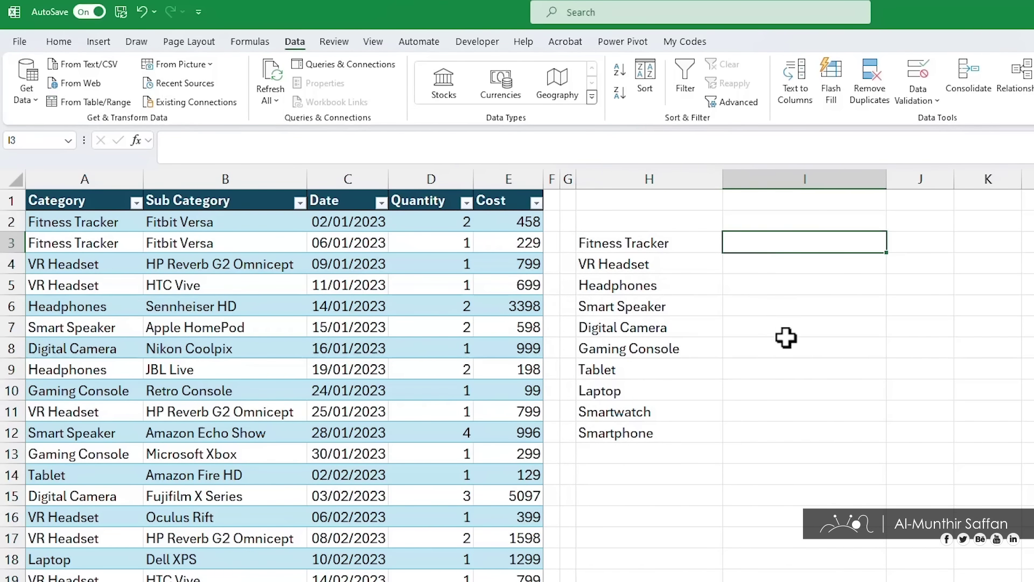
type("=sumif")
key("Tab")
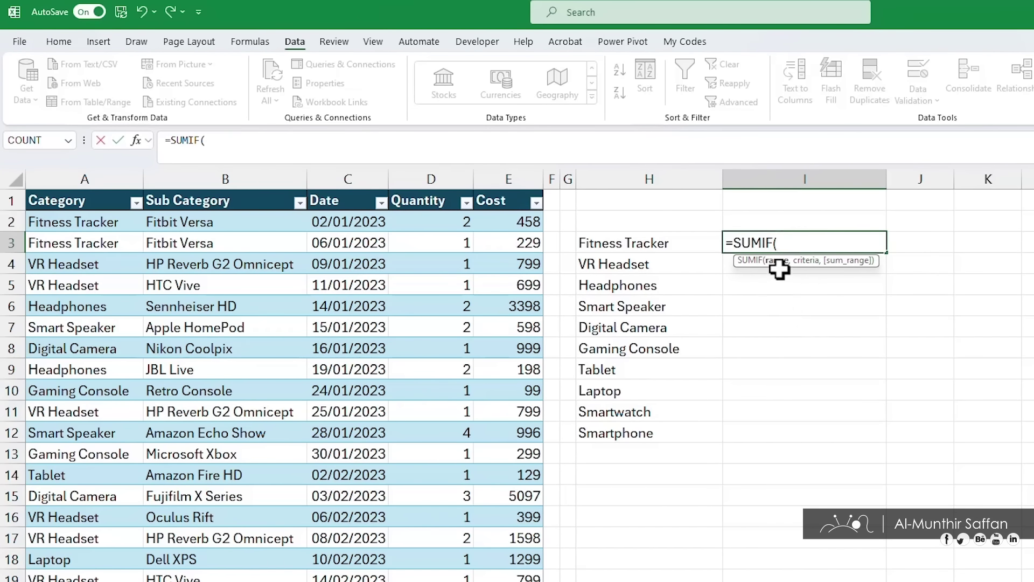
Complete I3's SUMIF using the Category column, H3 as criteria, and the Cost column.
left_click(106, 188)
type(",")
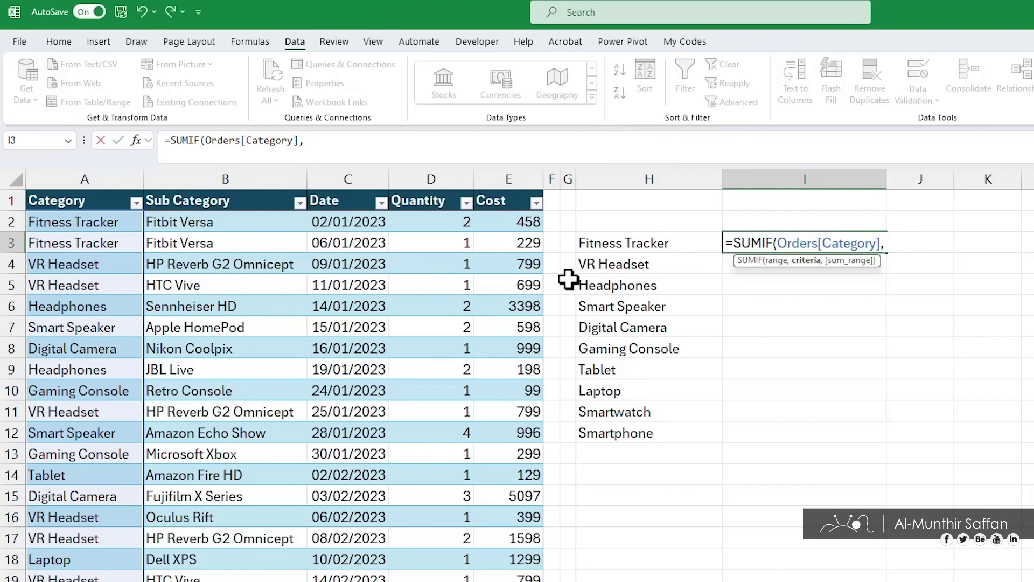
left_click(621, 244)
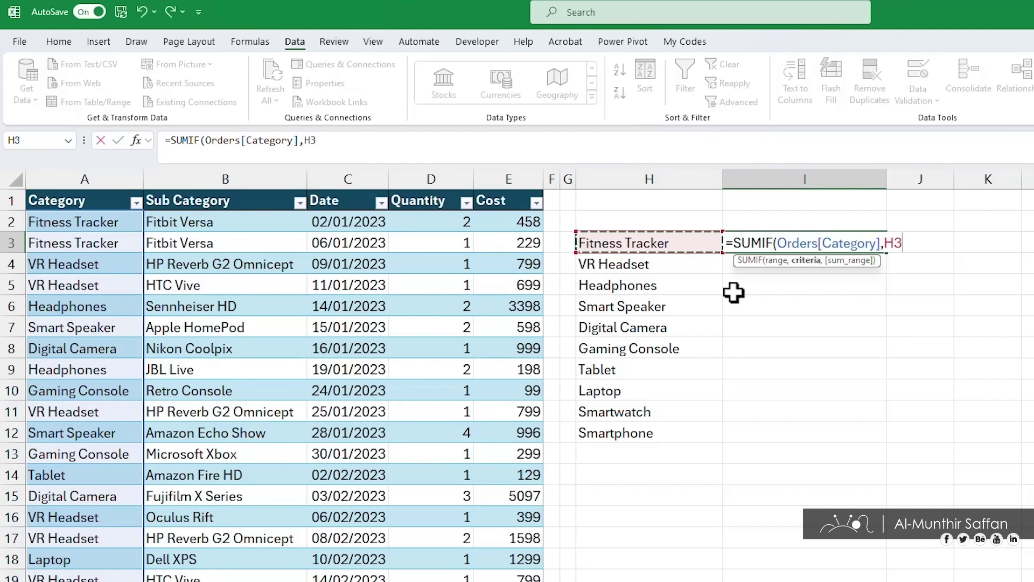
type(",")
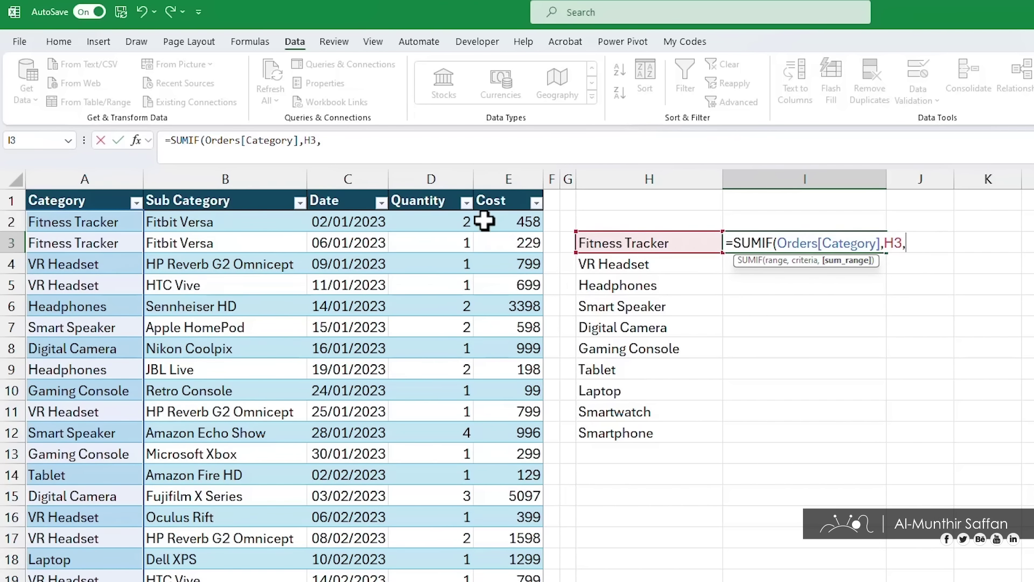
left_click(492, 188)
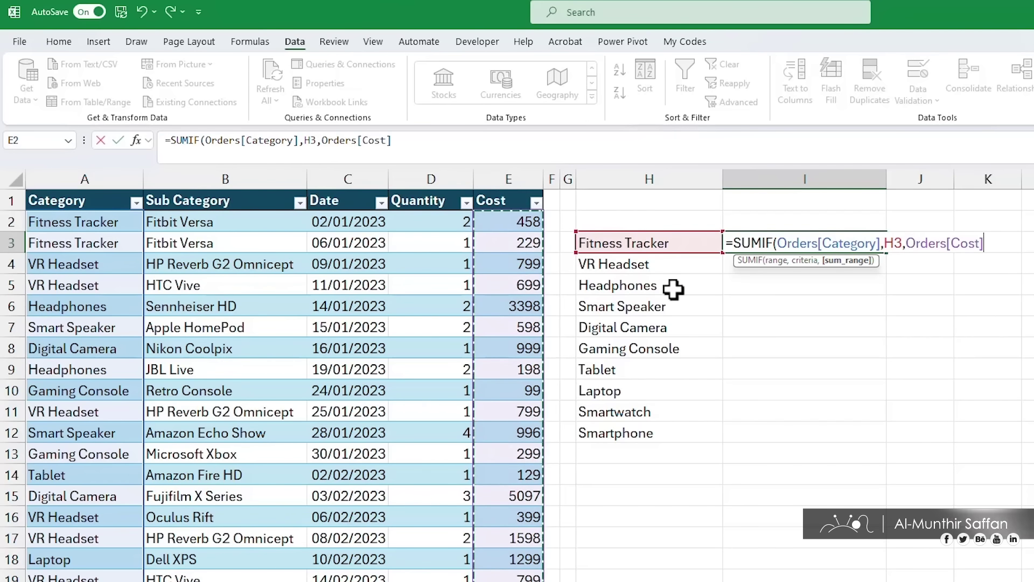
key("Return")
Fill the SUMIF formula down to I12 for all ten categories.
left_click(881, 250)
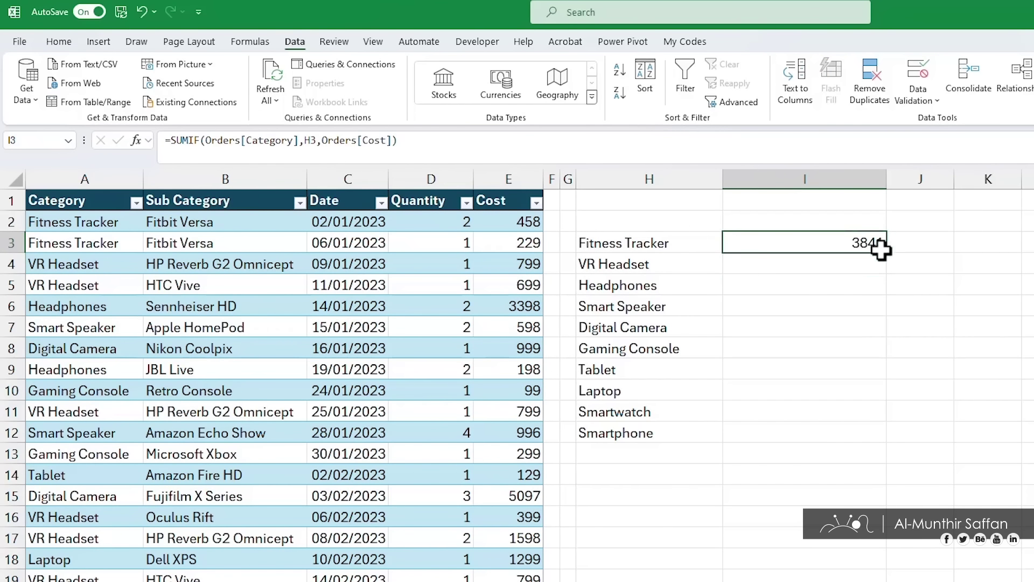
left_click_drag(888, 260, 888, 443)
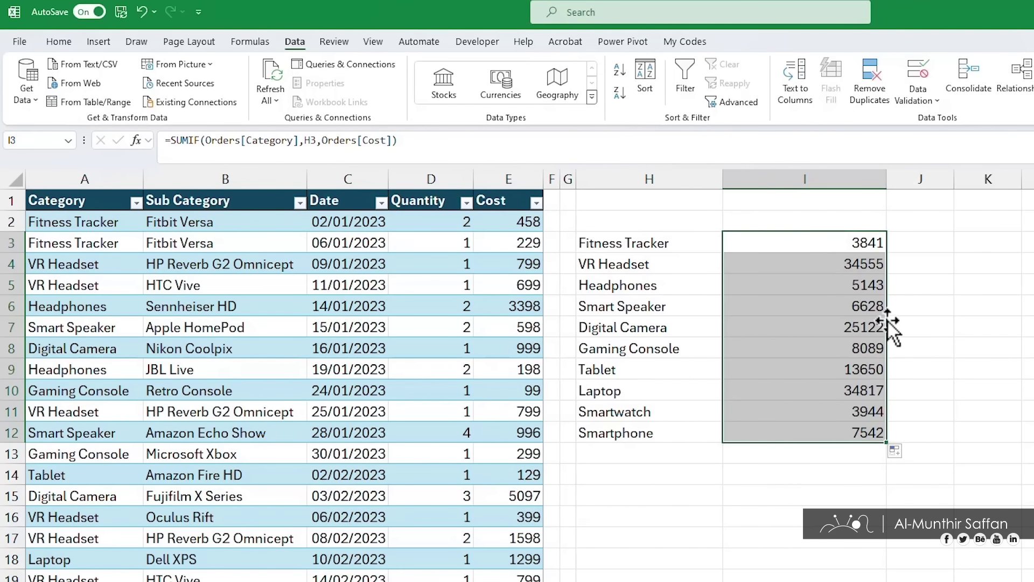
left_click(681, 246)
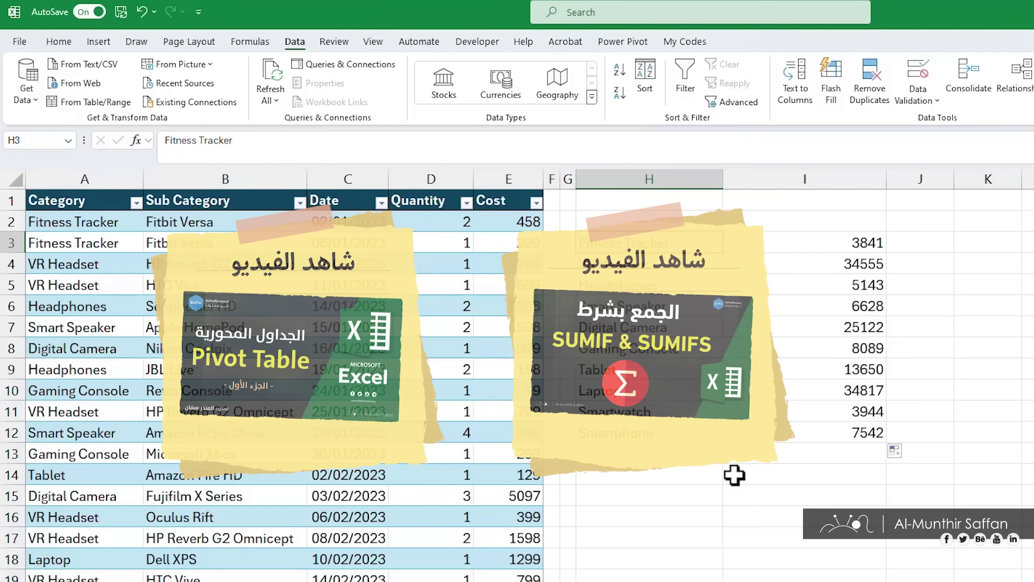
Undo to remove the H3:I12 category list and SUMIF totals.
key("ctrl+z")
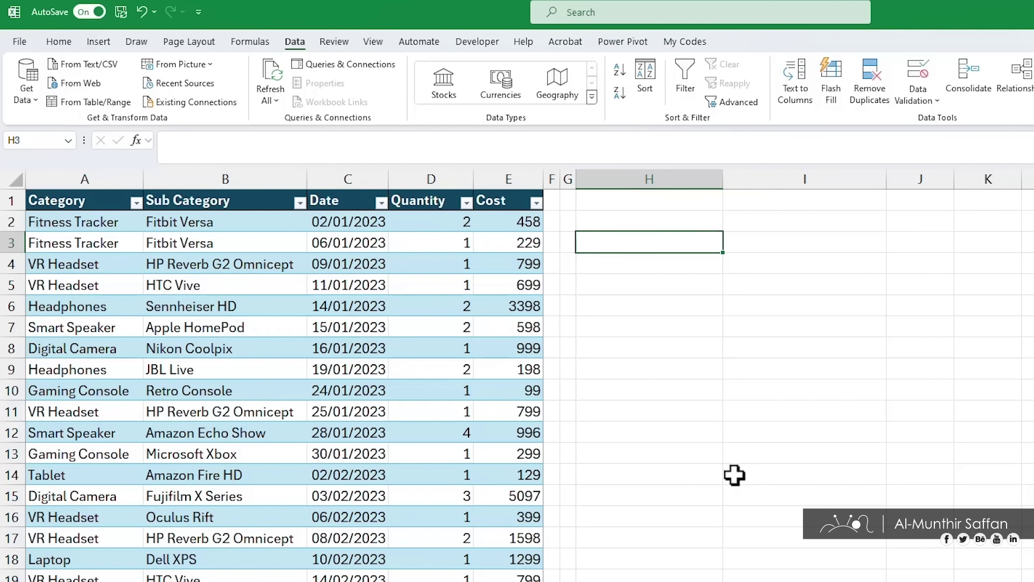
Enter =GROUPBY(Orders[Category], Orders[Cost], SUM) in H3, spilling category totals ending at 143331.
type("=")
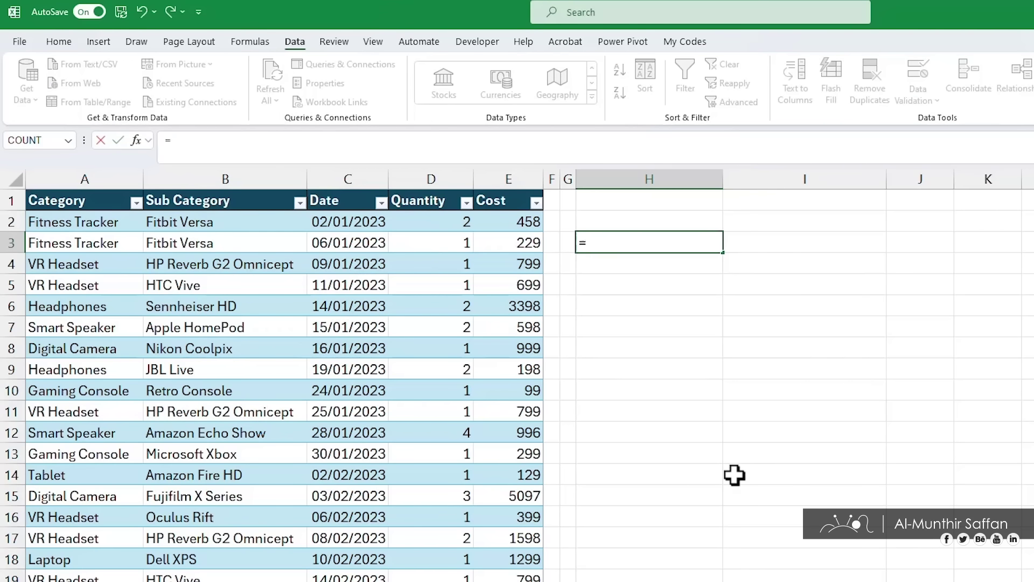
type("grou")
key("Tab")
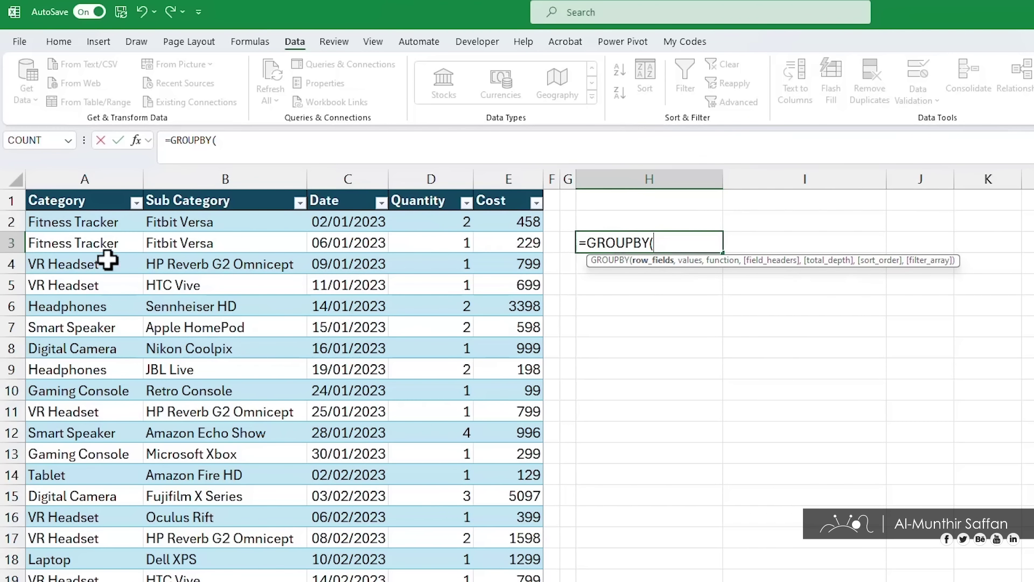
left_click(113, 195)
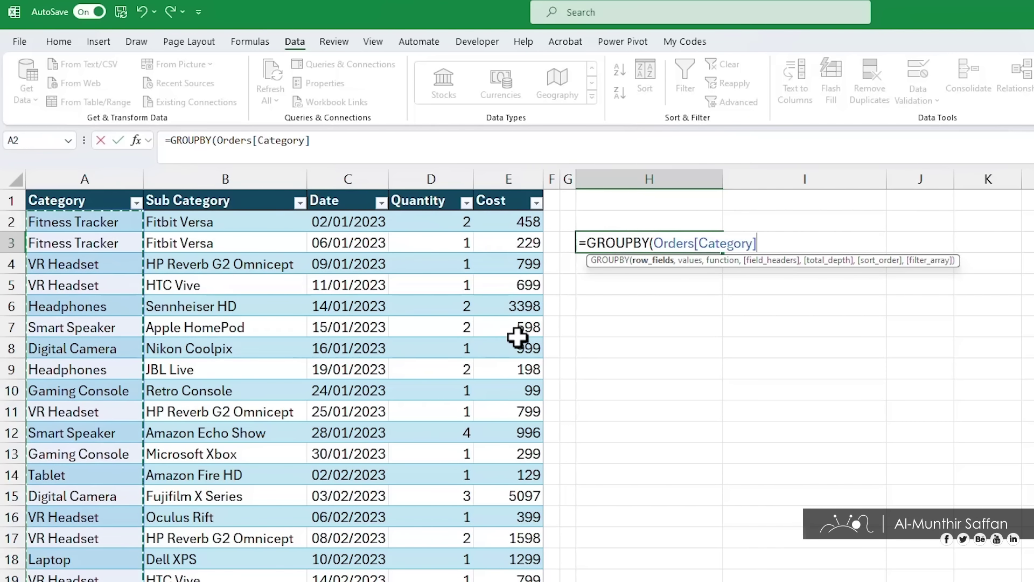
type(",")
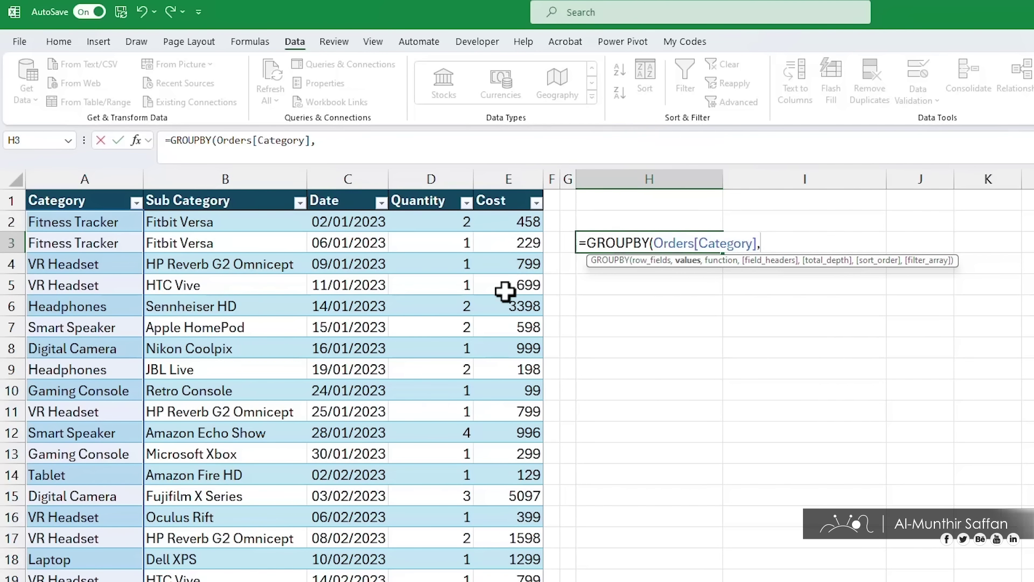
left_click(508, 185)
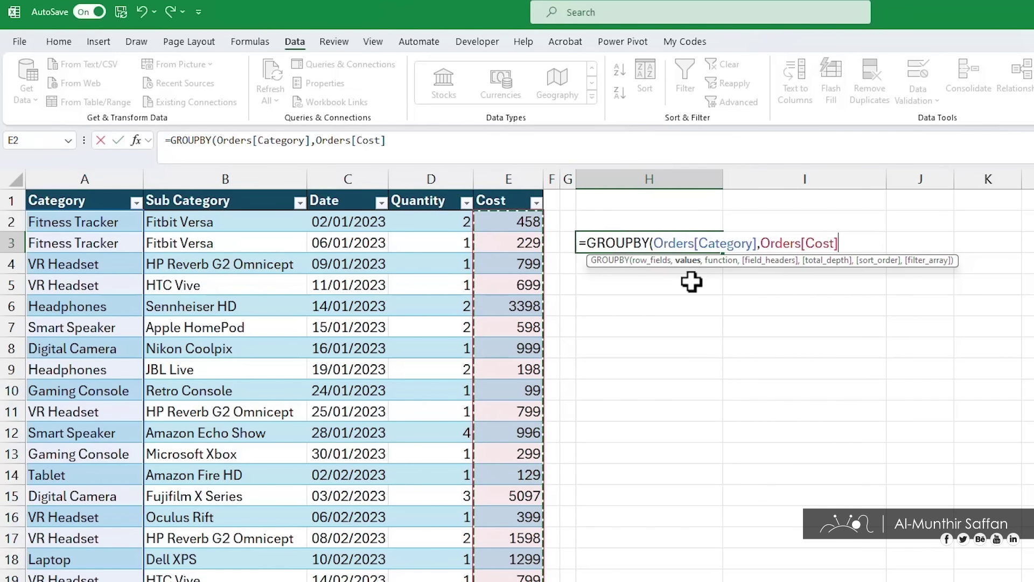
type(",")
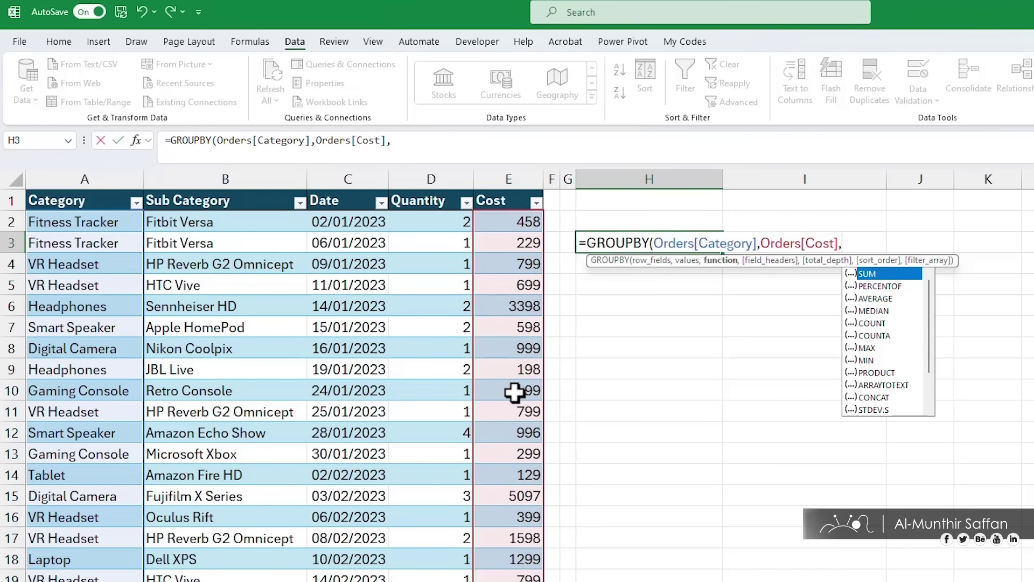
left_click(889, 299)
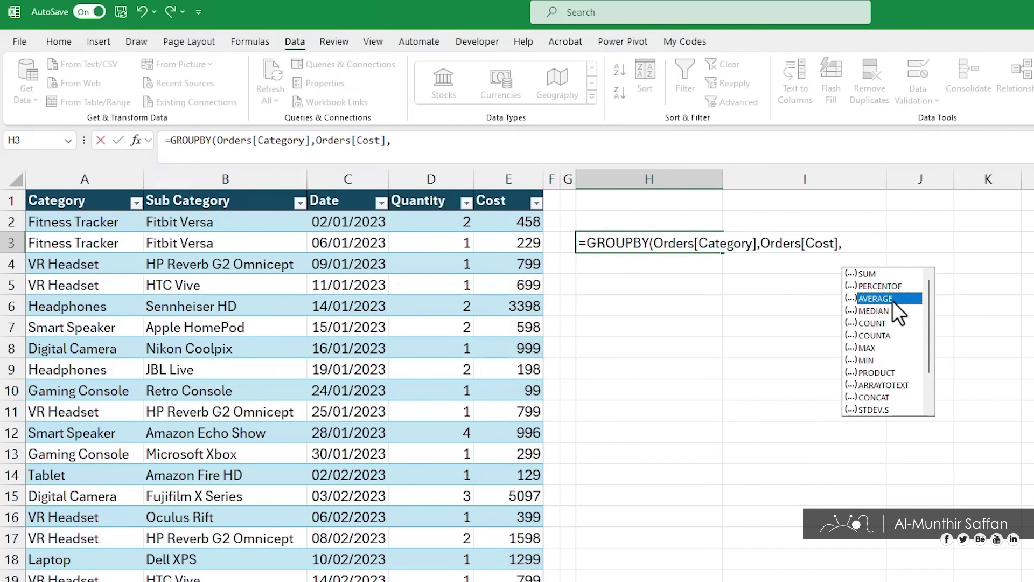
left_click(886, 347)
left_click(883, 358)
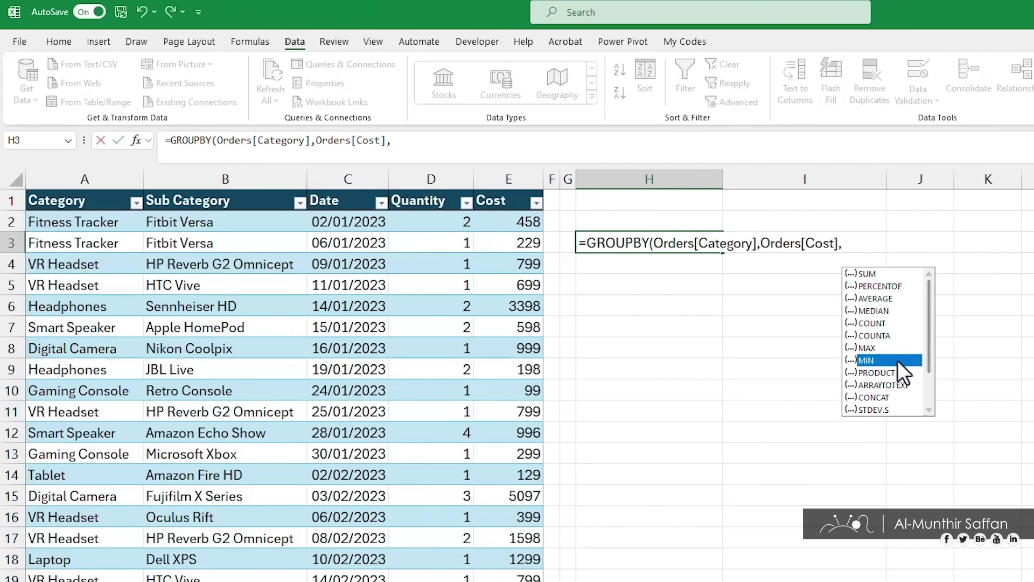
left_click(892, 273)
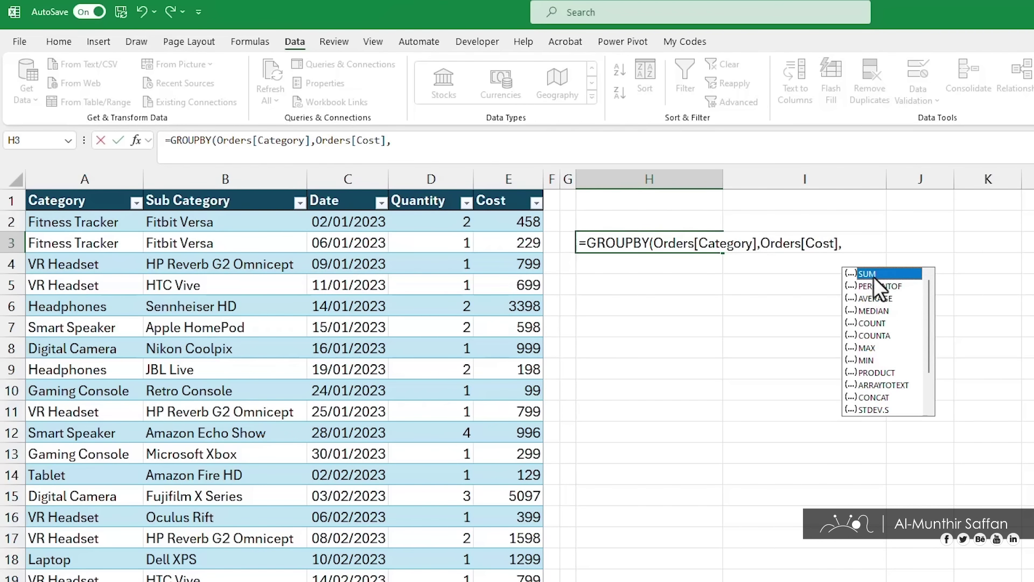
double_click(874, 274)
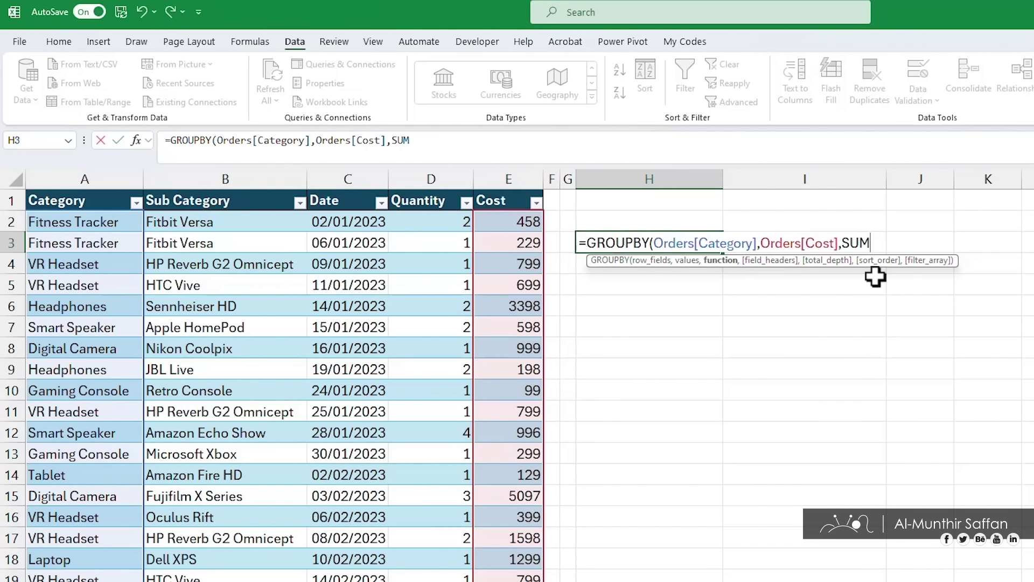
key("Return")
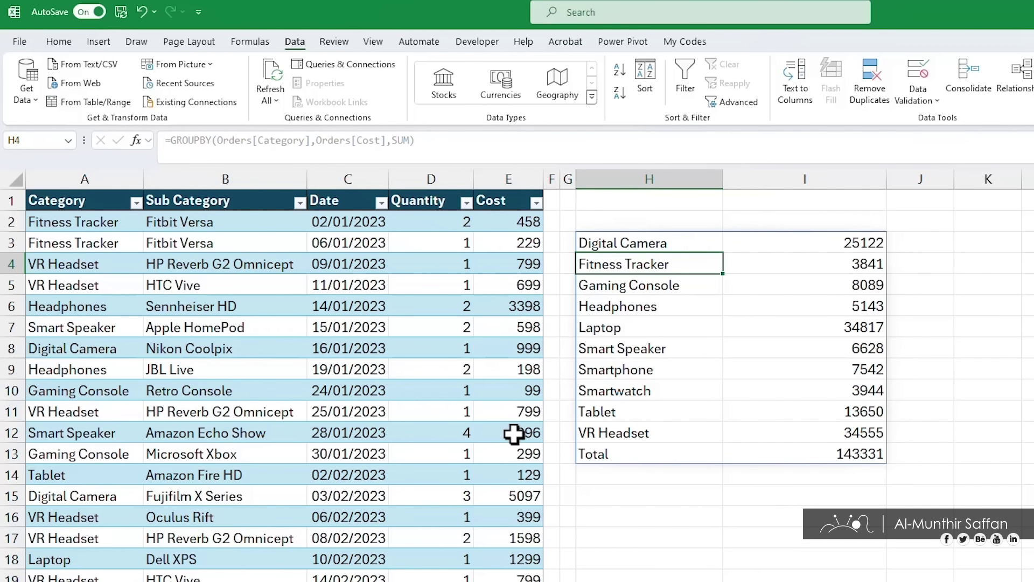
Change the first Fitness Tracker cost in E2 to 1000, making its total 4383.
left_click(494, 229)
type("1000")
key("Return")
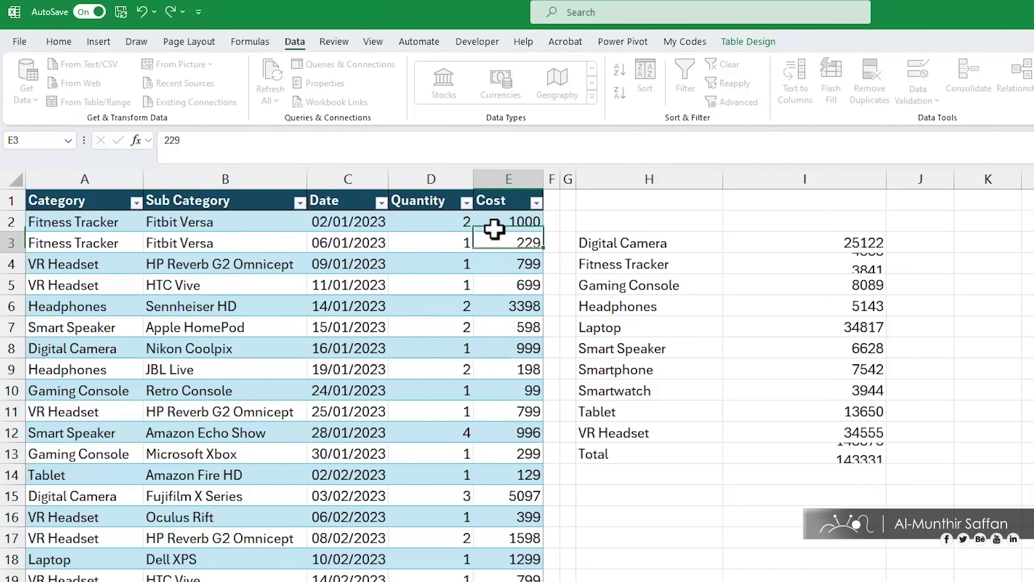
double_click(657, 247)
double_click(855, 244)
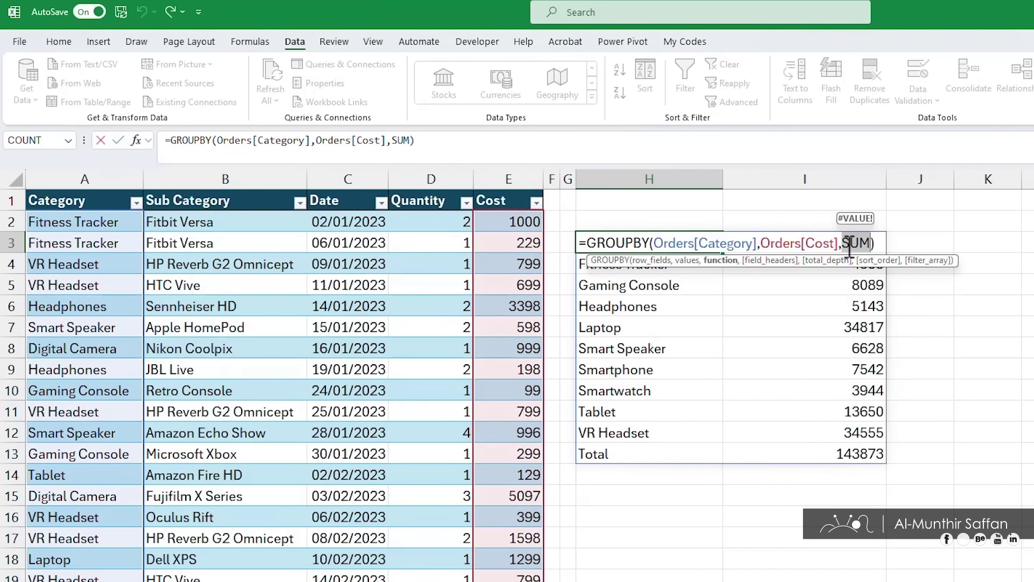
Switch the GROUPBY aggregation from SUM to AVERAGE.
key("BackSpace")
double_click(875, 298)
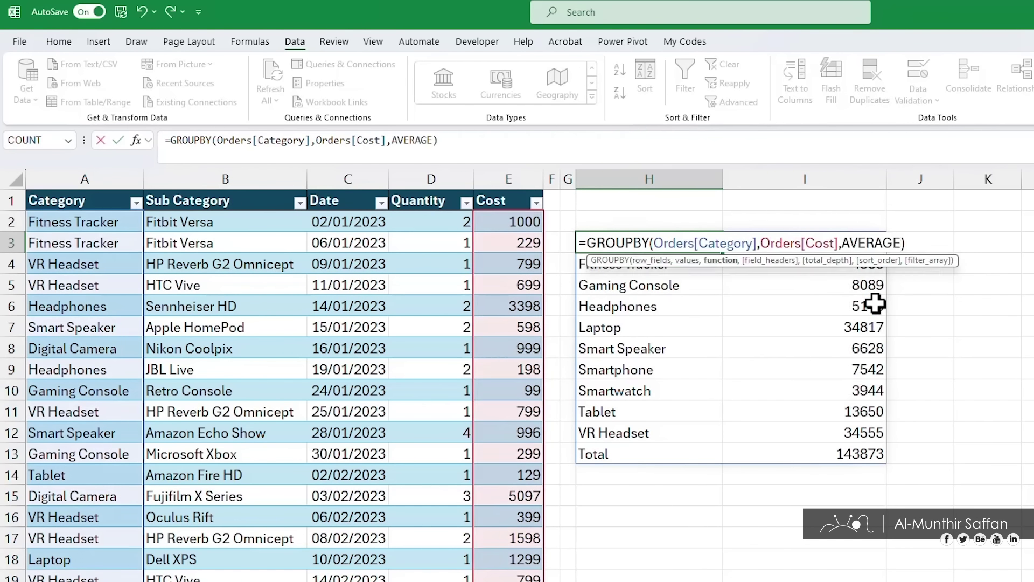
key("Return")
Replace AVERAGE with PERCENTOF so each category shows its share of total cost.
left_click(670, 237)
double_click(670, 237)
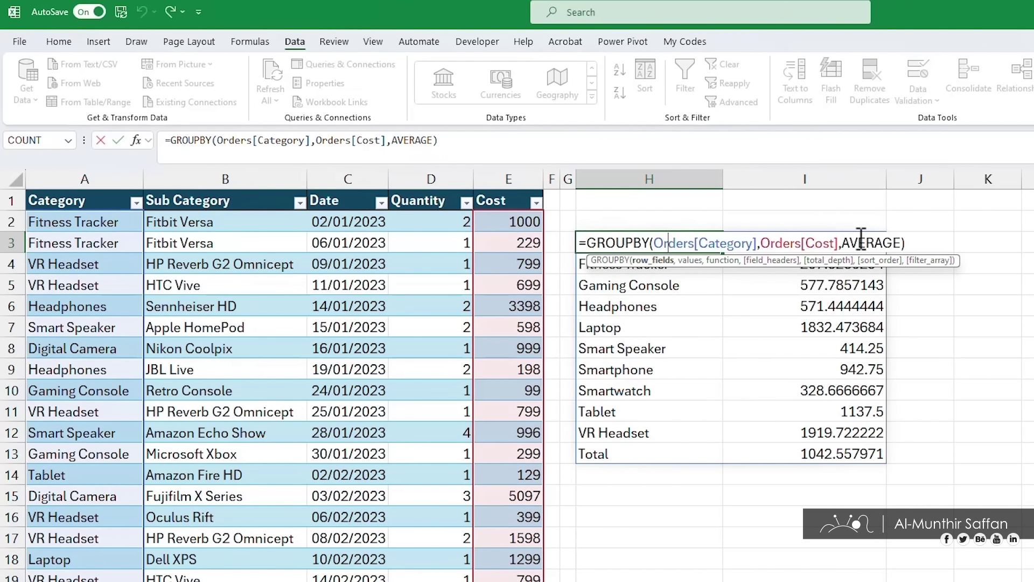
double_click(865, 242)
key("BackSpace")
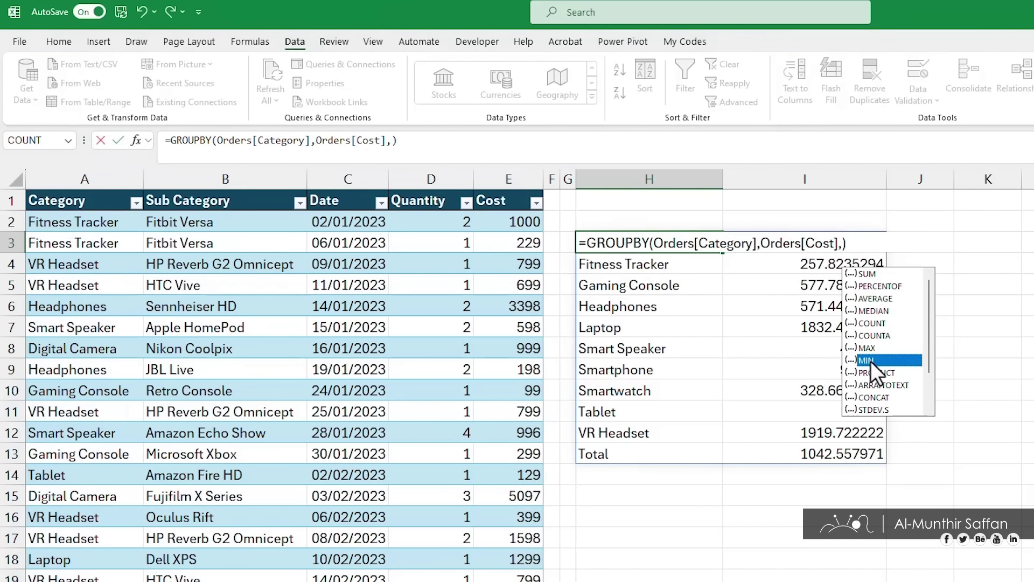
left_click(878, 286)
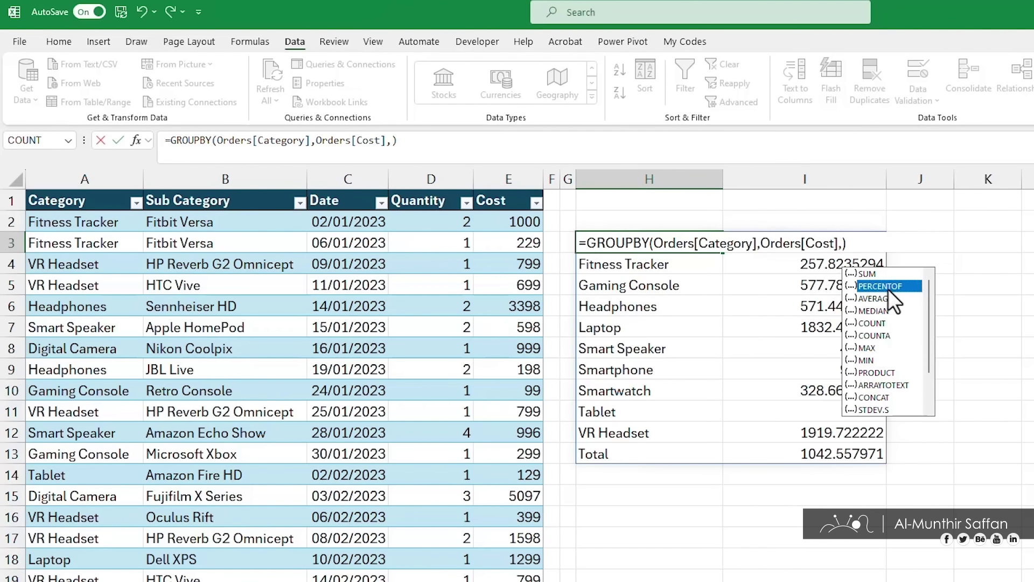
double_click(888, 289)
key("Return")
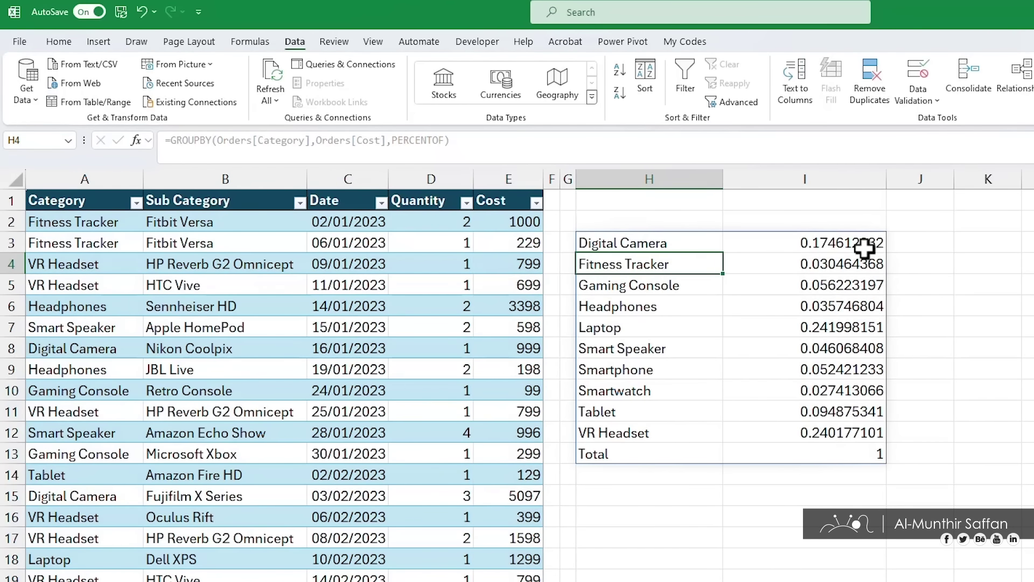
Format the shares in I3:I13 as percentages, e.g. Laptop 24%, Total 100%.
left_click_drag(851, 364, 856, 455)
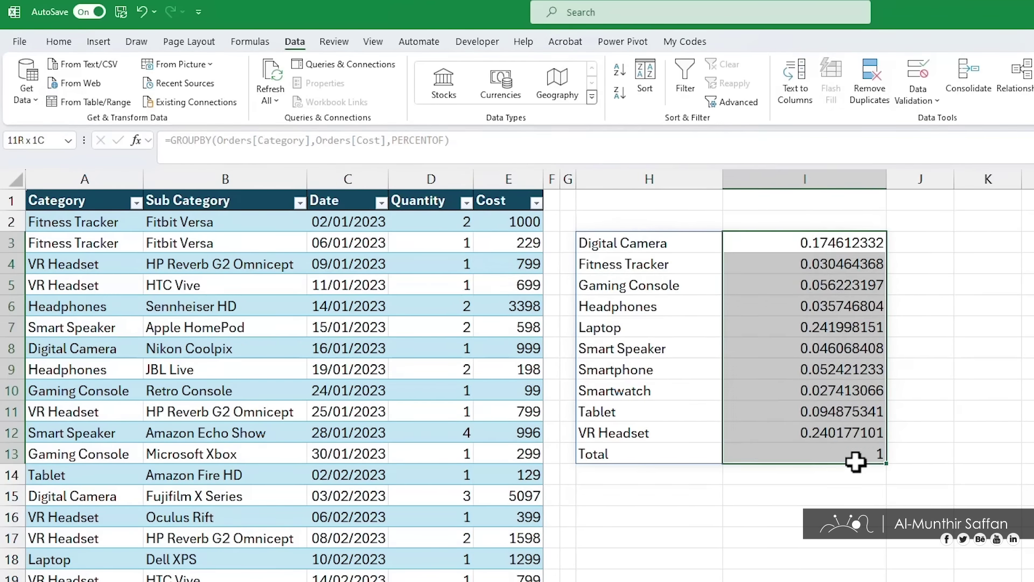
left_click(48, 40)
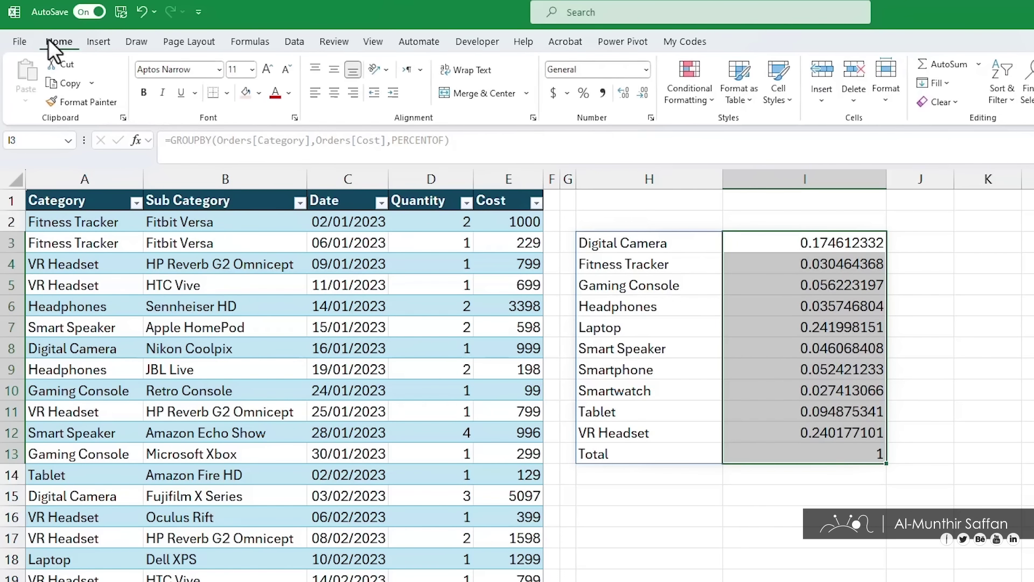
left_click(586, 92)
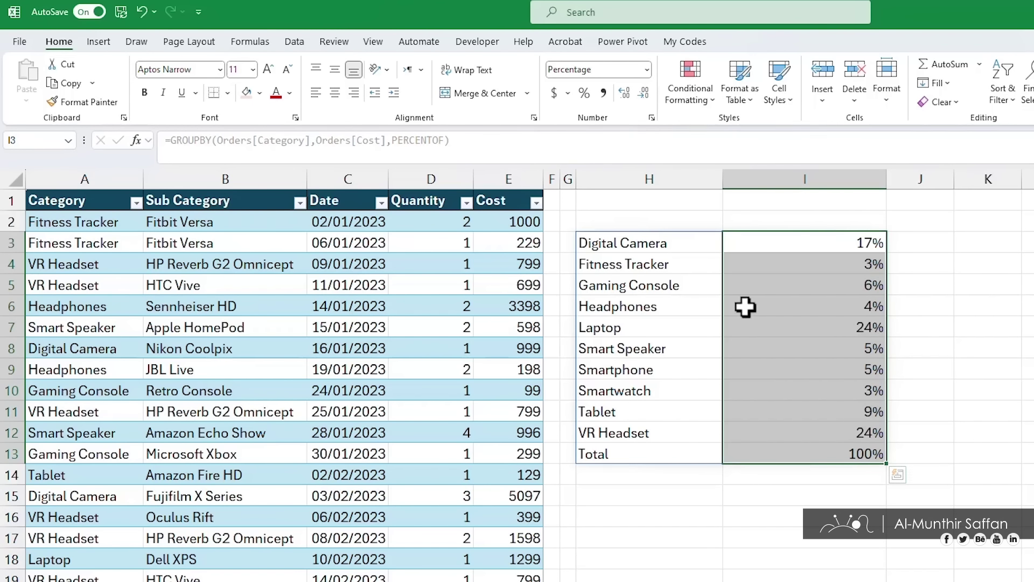
left_click(683, 244)
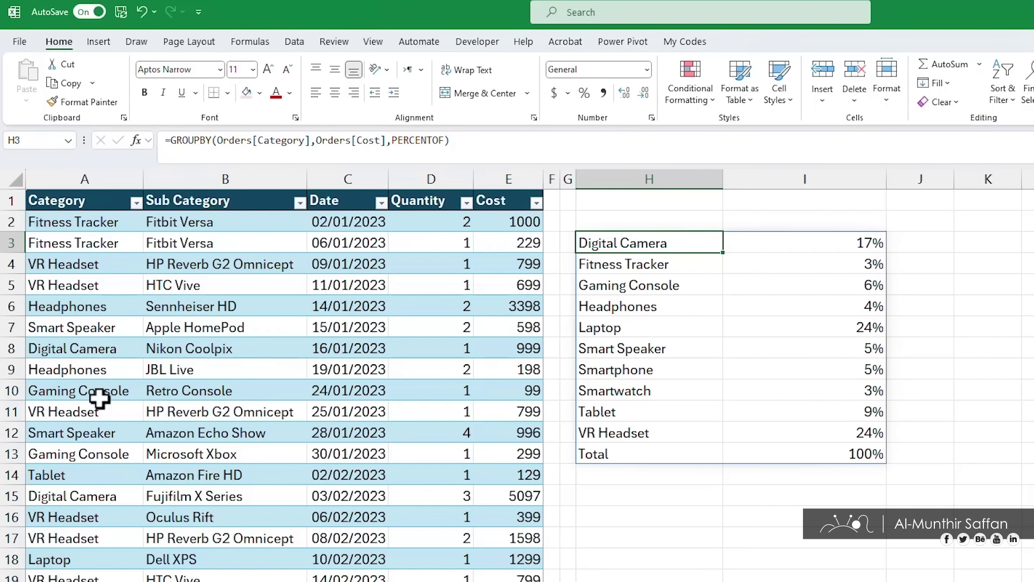
Change the GROUPBY row fields to the Category and Sub Category columns.
double_click(677, 245)
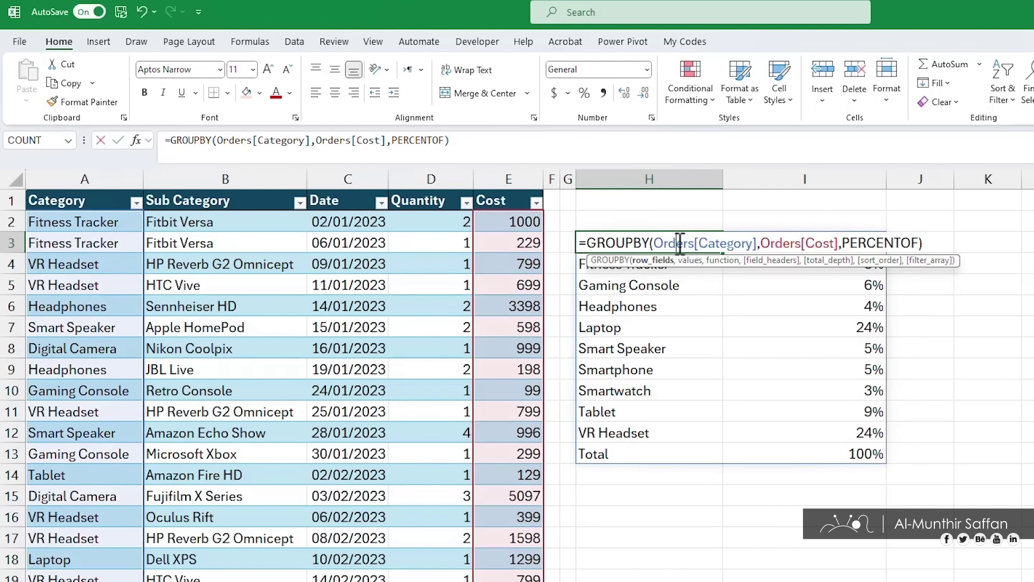
left_click_drag(759, 243, 670, 248)
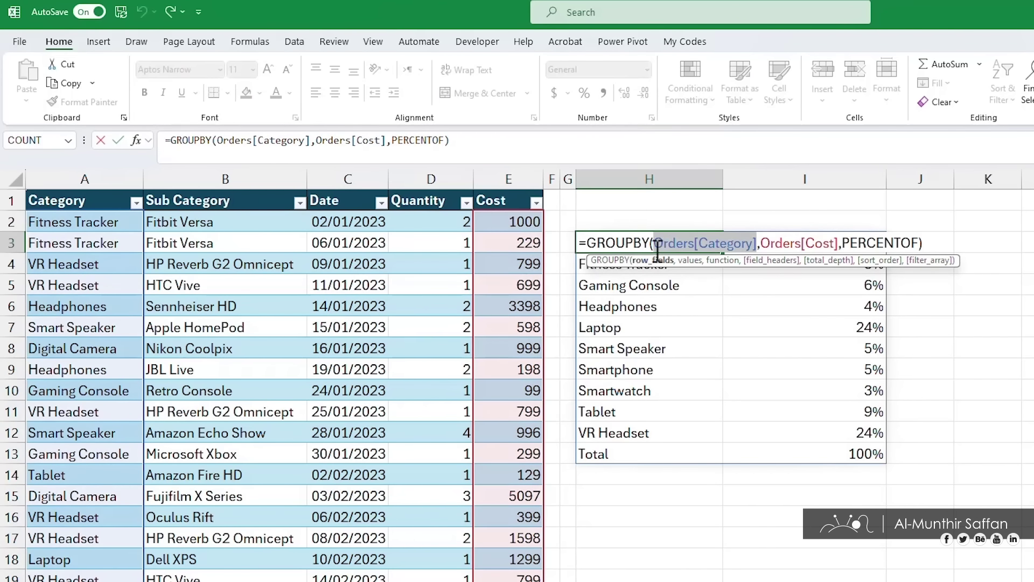
key("BackSpace")
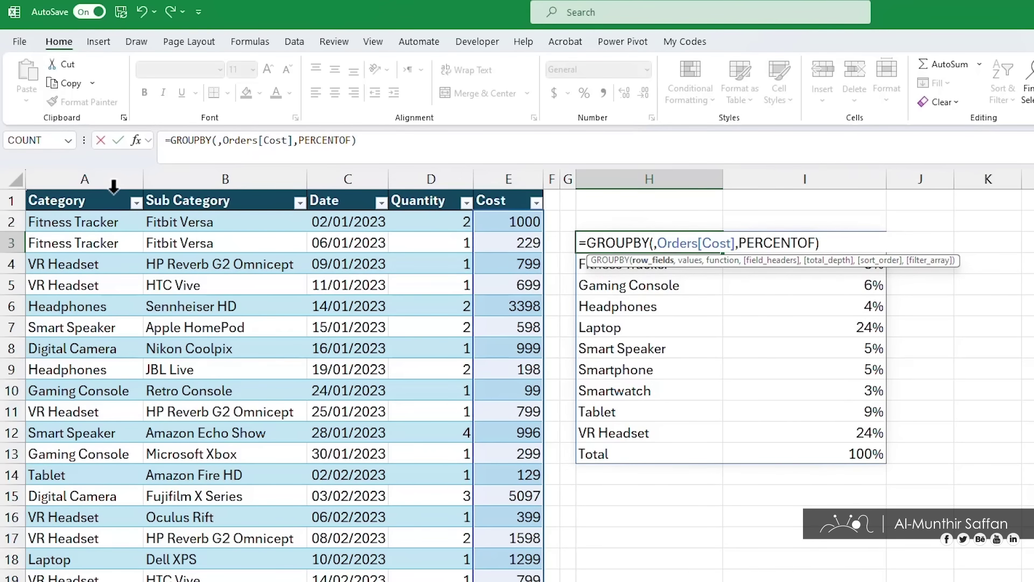
left_click_drag(113, 185, 207, 204)
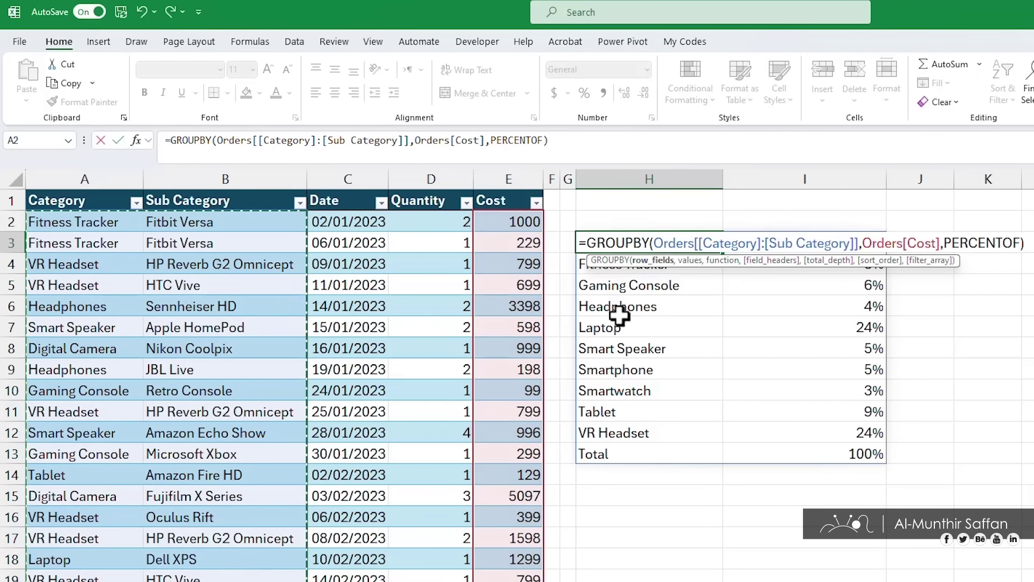
key("Return")
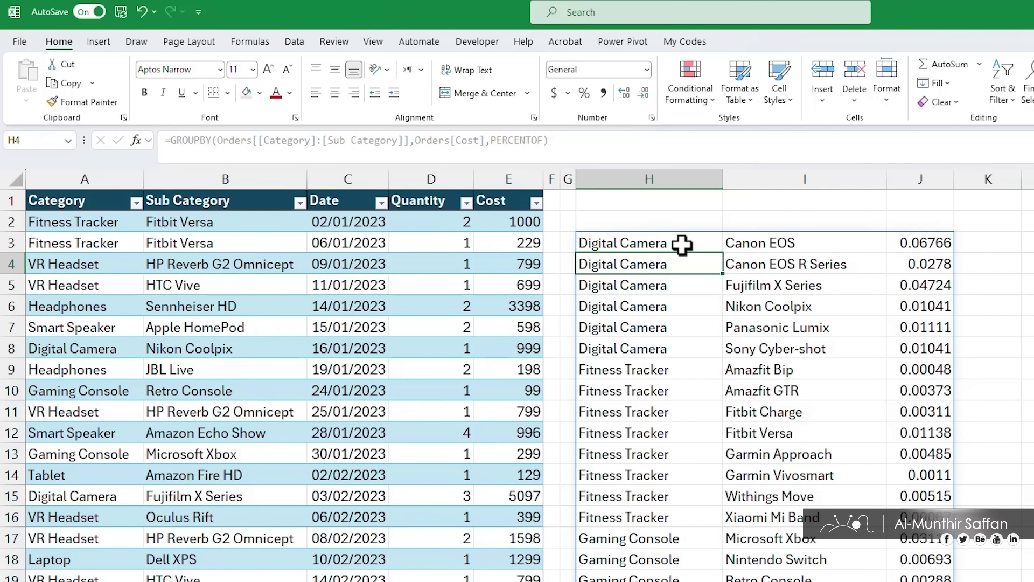
Replace PERCENTOF with SUM to show summed cost per product, e.g. Canon EOS 9735.
double_click(684, 243)
double_click(982, 243)
type("su")
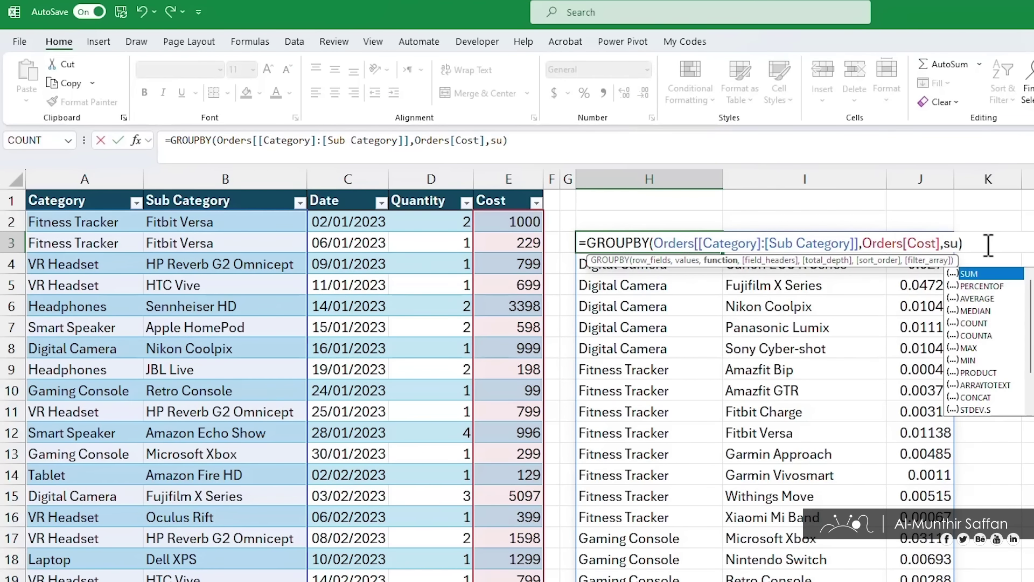
type("m")
key("Return")
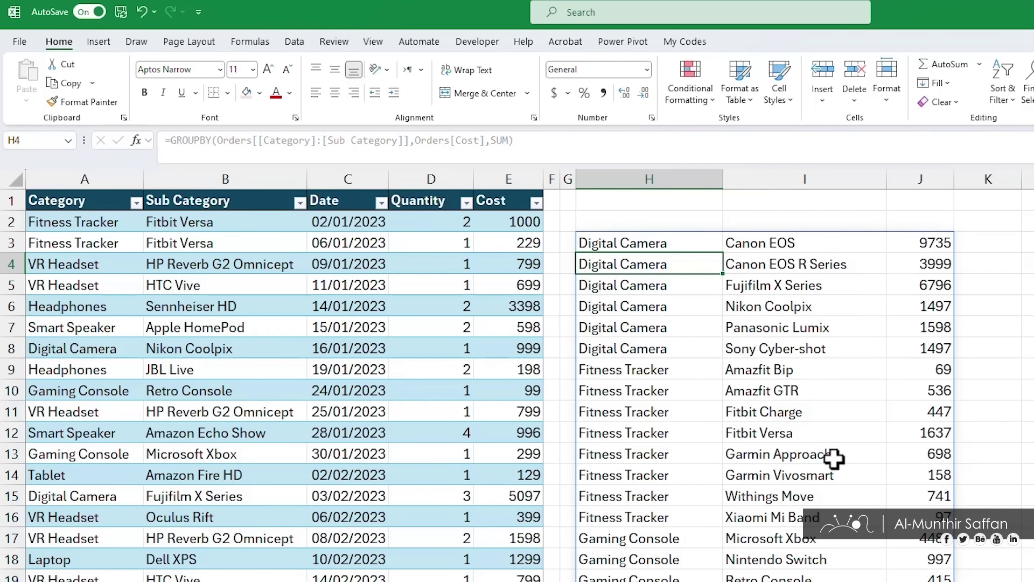
double_click(688, 244)
double_click(899, 243)
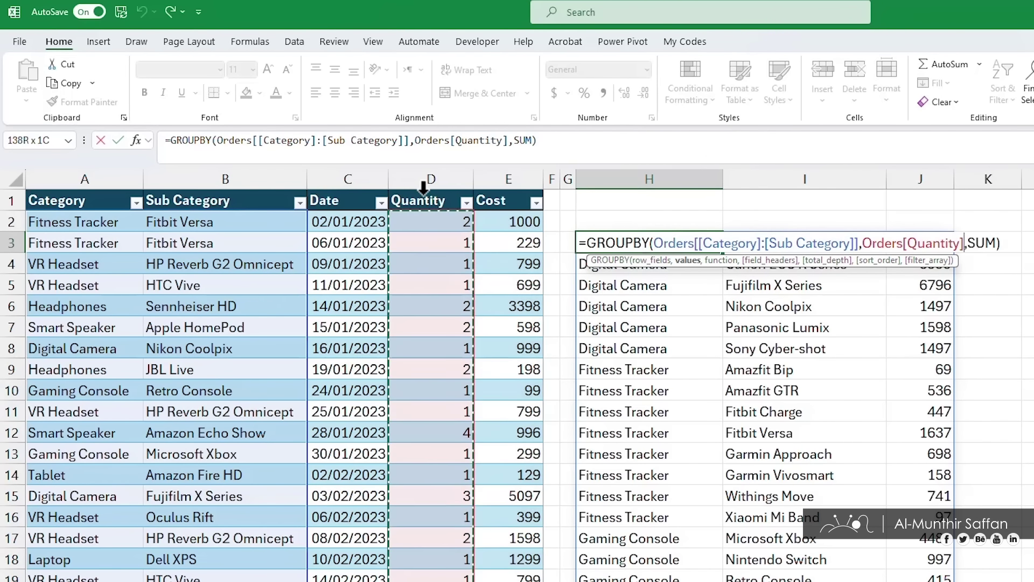
Set the GROUPBY values to the Quantity and Cost columns, e.g. Canon EOS 15 and 9735.
left_click_drag(424, 186, 496, 201)
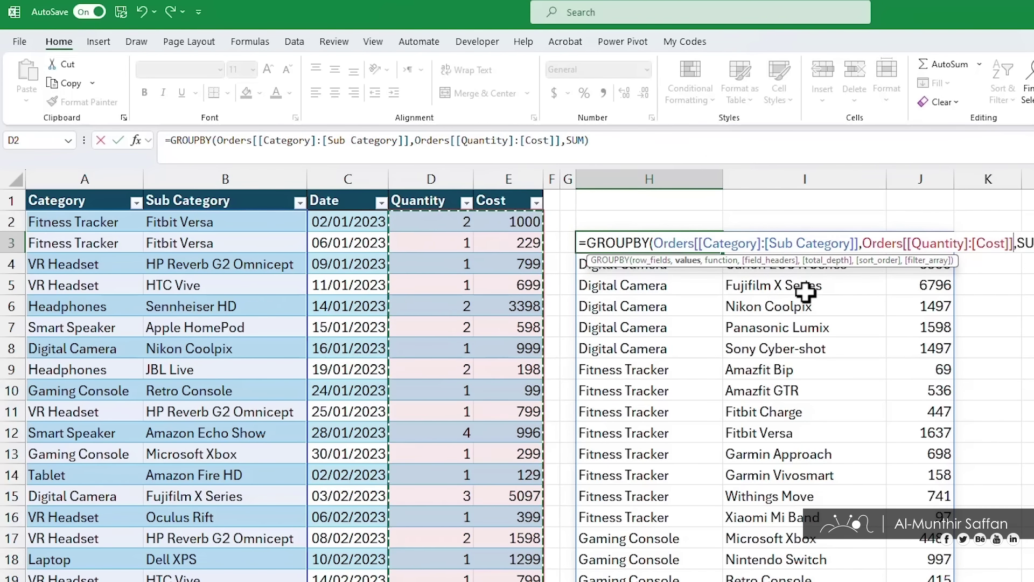
key("Return")
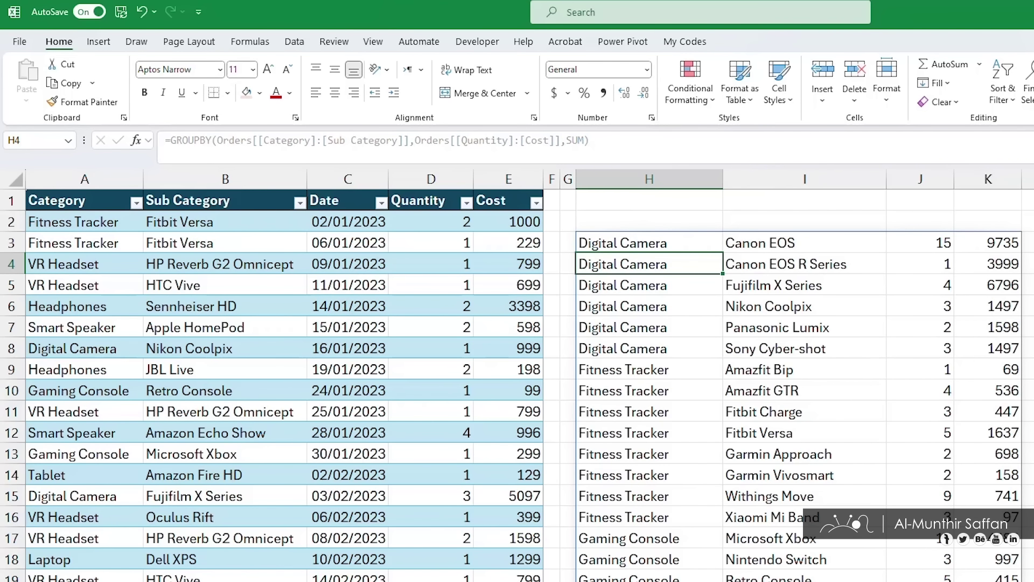
double_click(645, 236)
type(",")
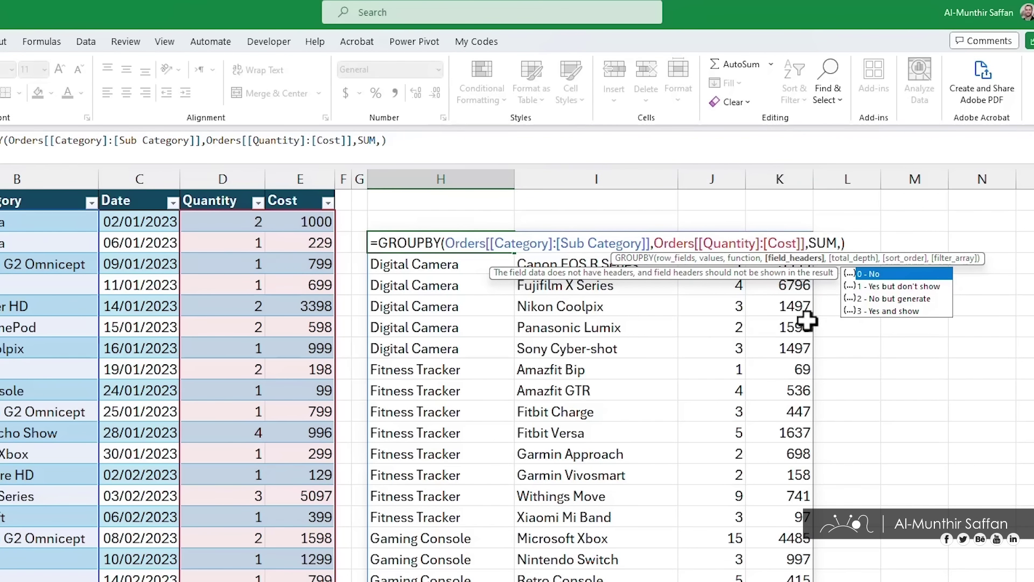
Try GROUPBY field_headers option 2 to generate headers for the results.
left_click(884, 288)
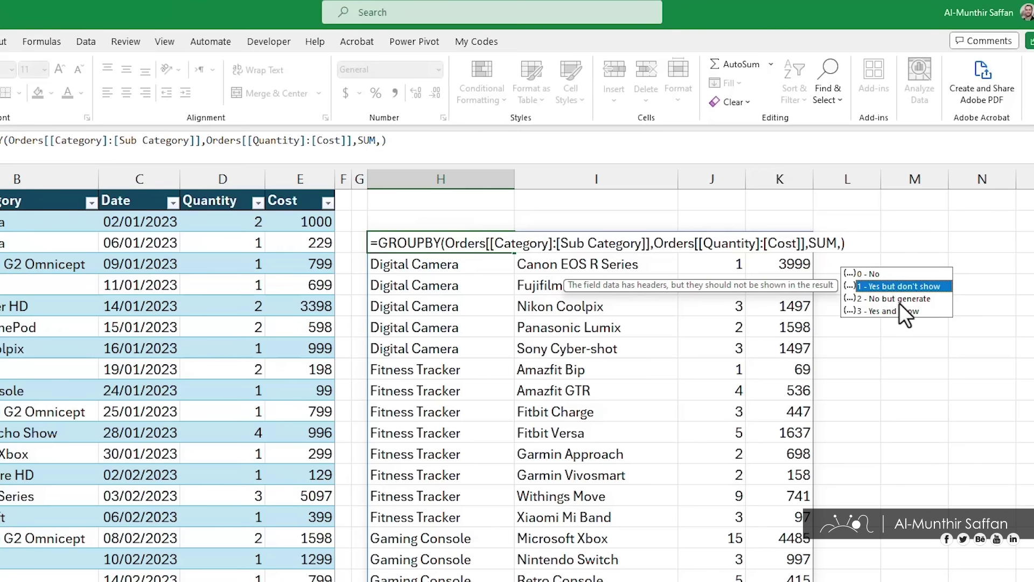
left_click(899, 299)
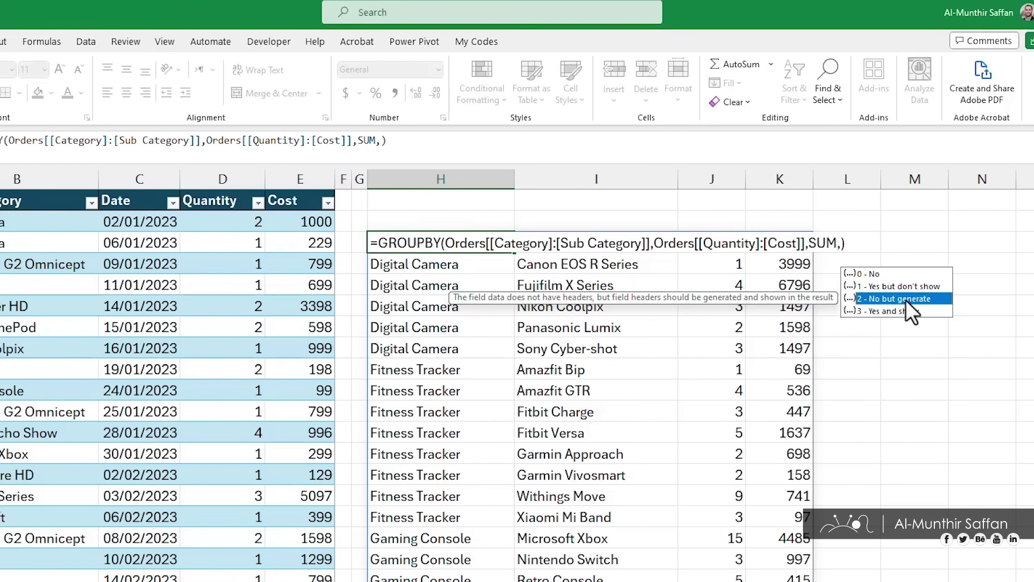
double_click(913, 300)
key("Return")
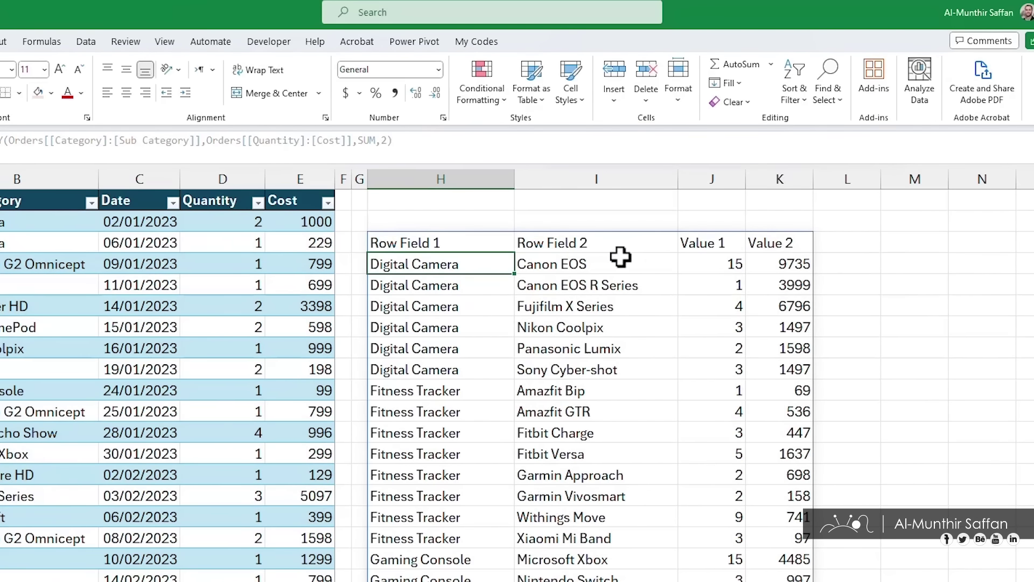
Replace the field_headers value with 0 so the summary has no header row.
double_click(506, 247)
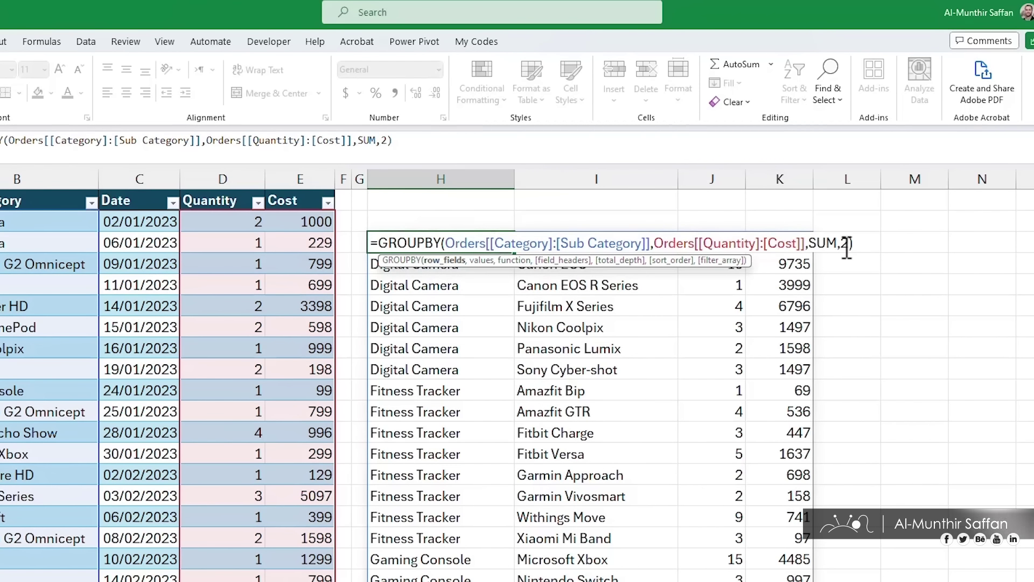
left_click(841, 243)
key("BackSpace")
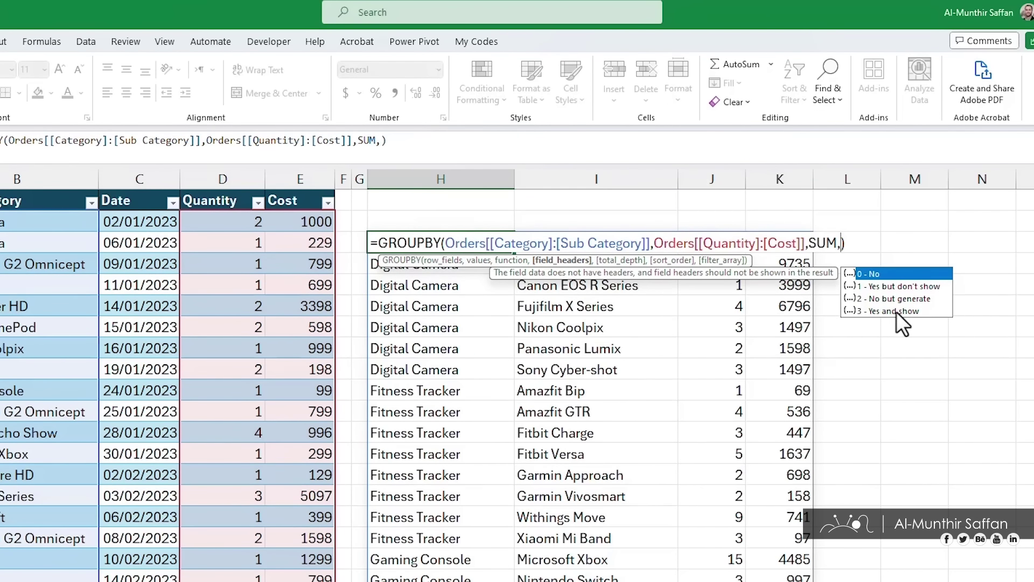
left_click(898, 311)
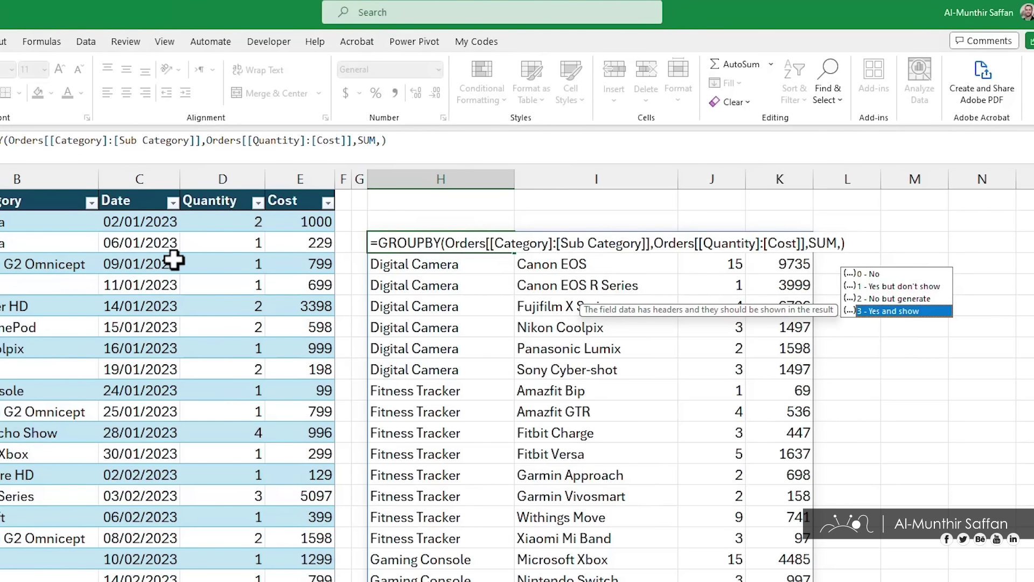
left_click(881, 275)
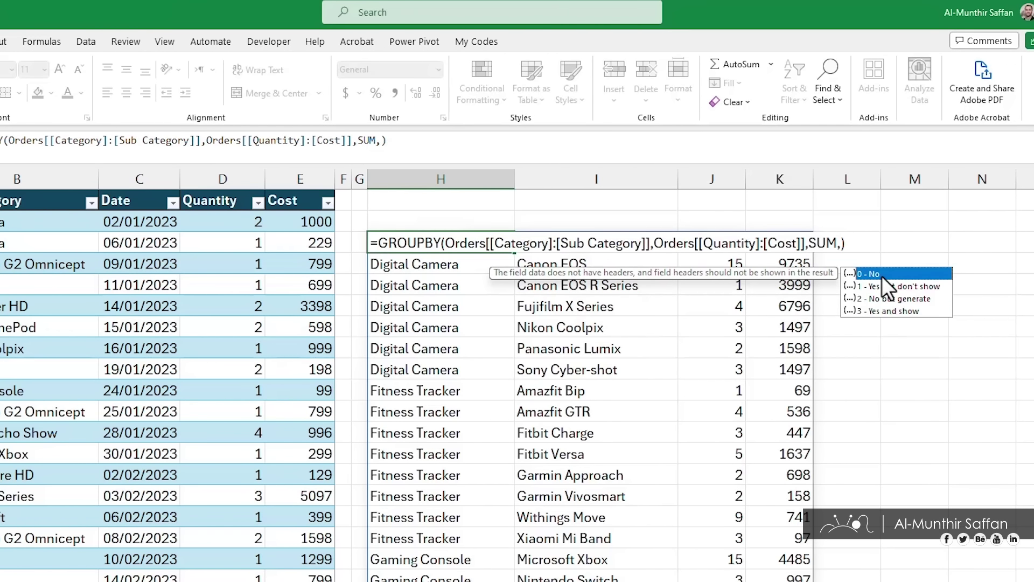
double_click(881, 276)
key("Return")
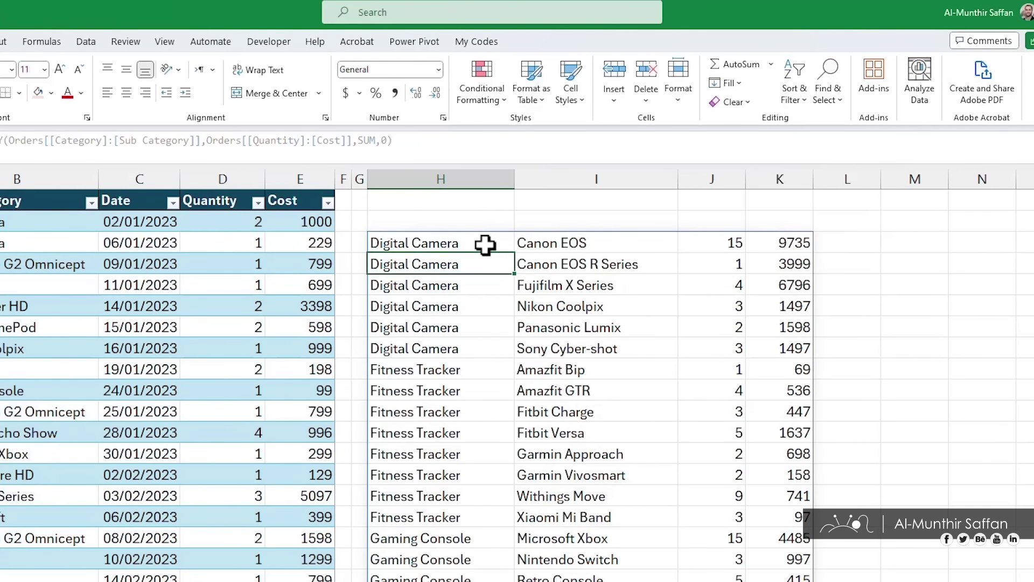
double_click(485, 245)
Add total_depth '2 - Grand and subtotals' after the headers argument, producing category subtotal rows.
left_click(849, 244)
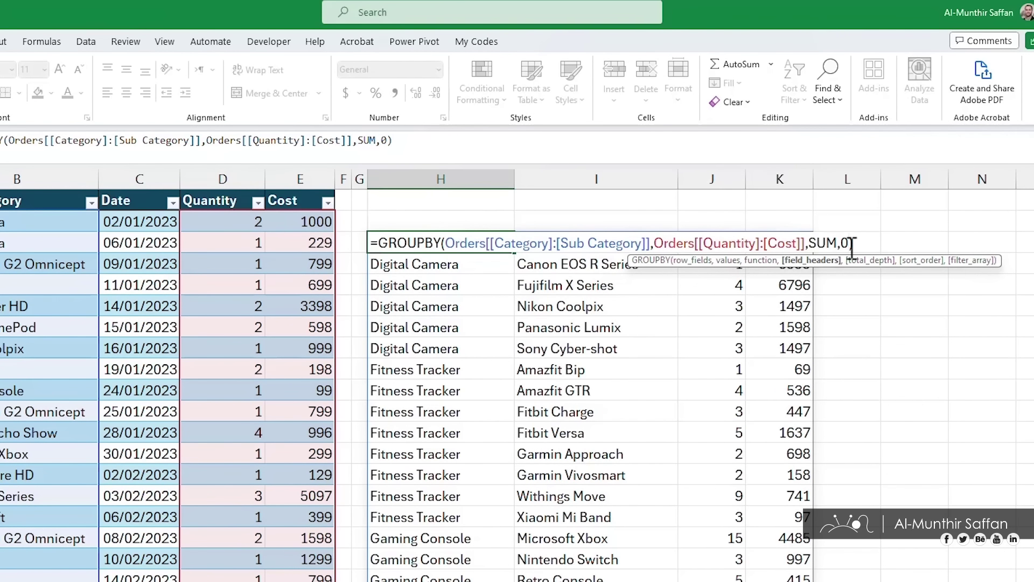
type(",")
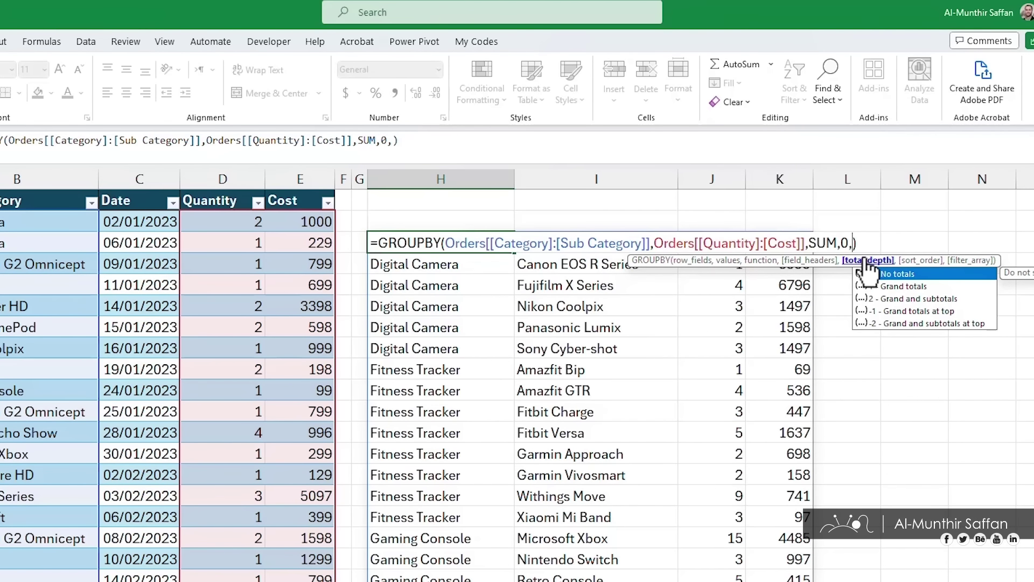
scroll(747, 406, "down", 4)
scroll(747, 407, "down", 5)
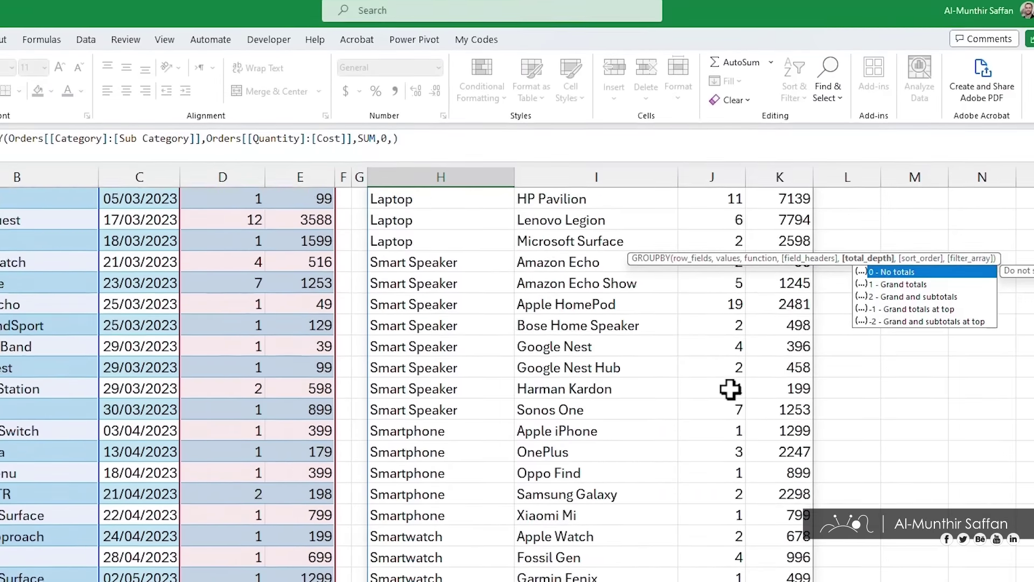
scroll(747, 407, "down", 6)
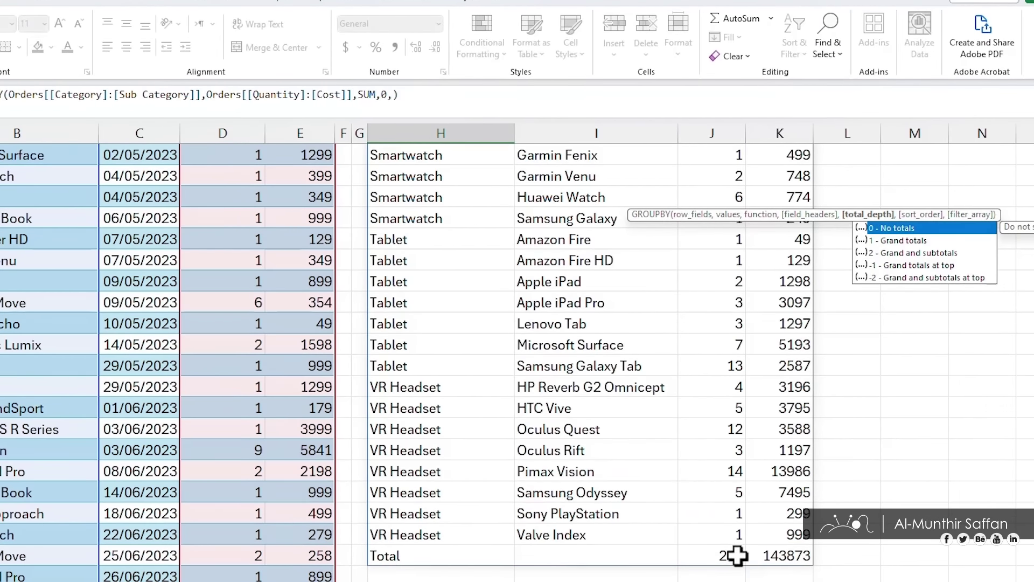
scroll(694, 360, "up", 15)
left_click(896, 240)
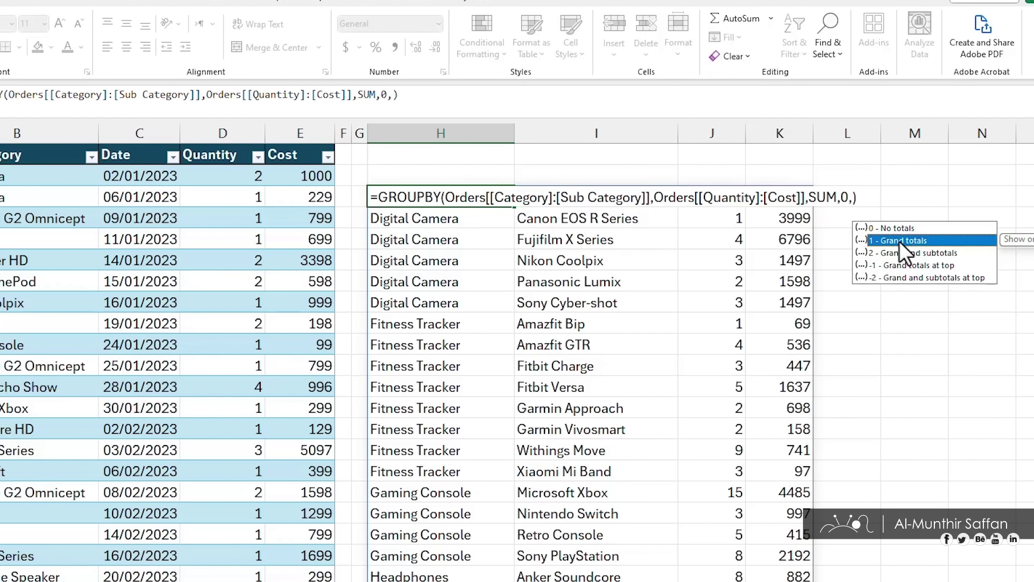
left_click(895, 253)
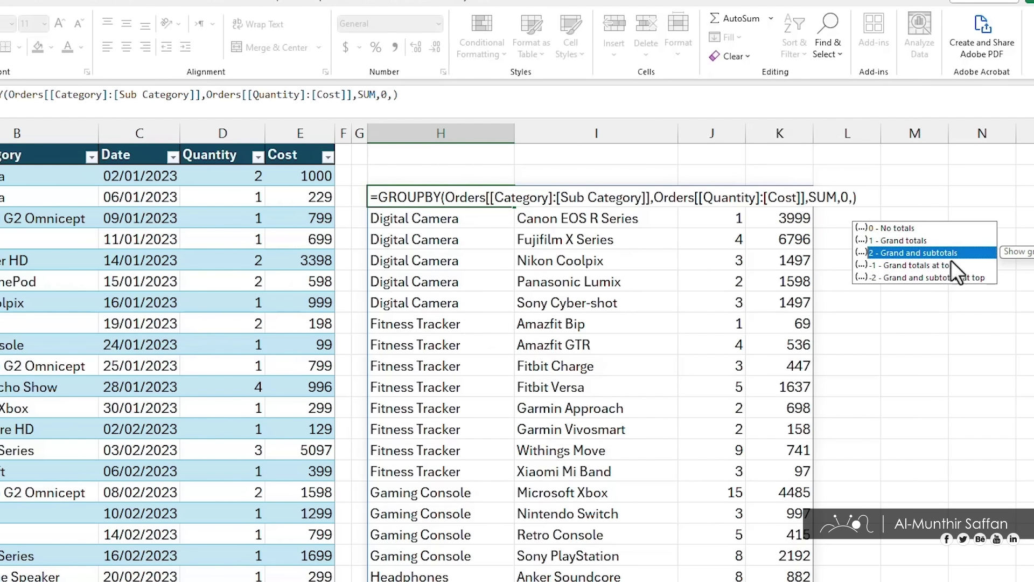
double_click(938, 251)
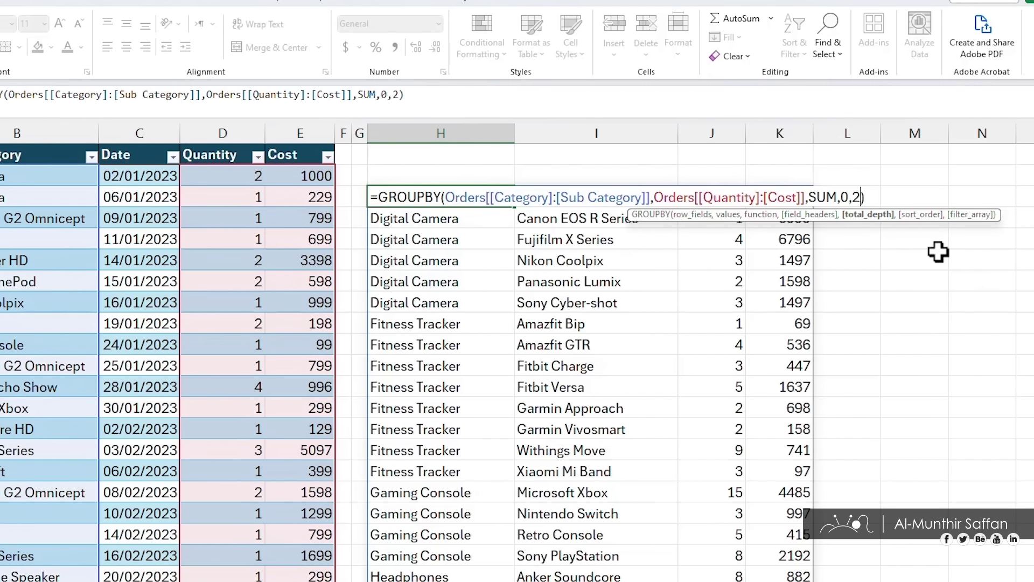
key("Return")
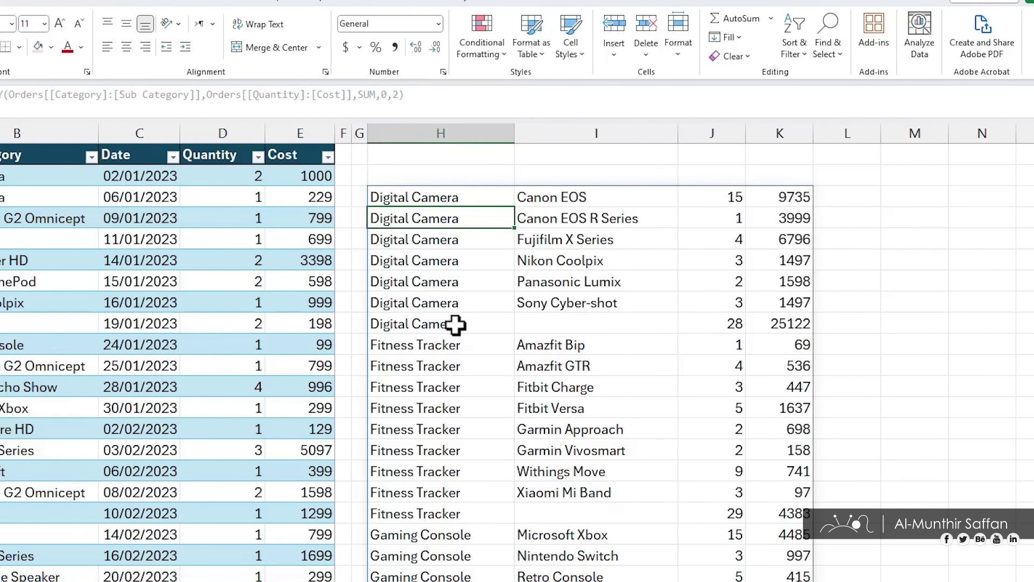
left_click_drag(457, 324, 776, 323)
scroll(457, 425, "down", 3)
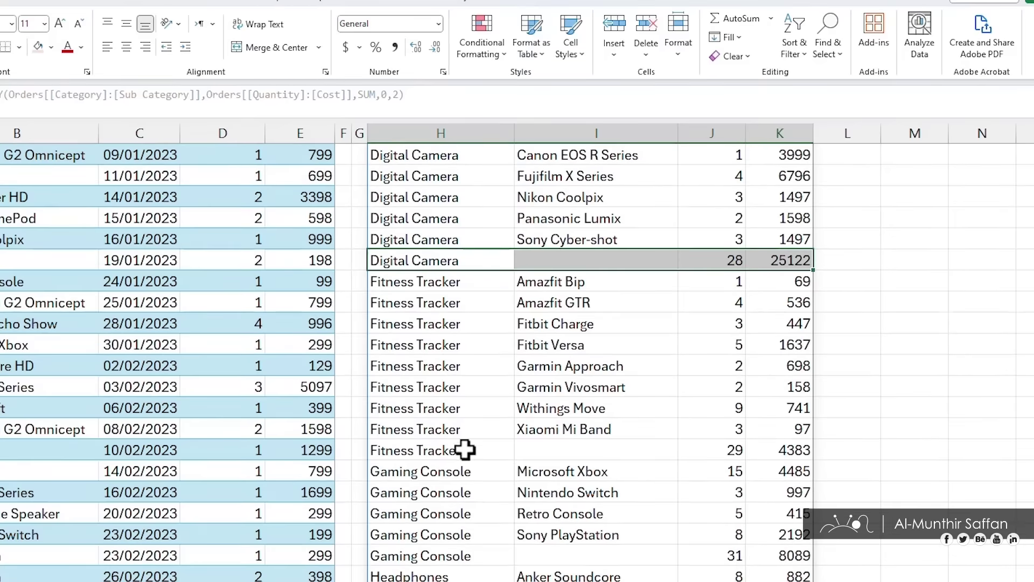
left_click_drag(464, 447, 670, 439)
scroll(597, 456, "down", 3)
scroll(596, 457, "down", 5)
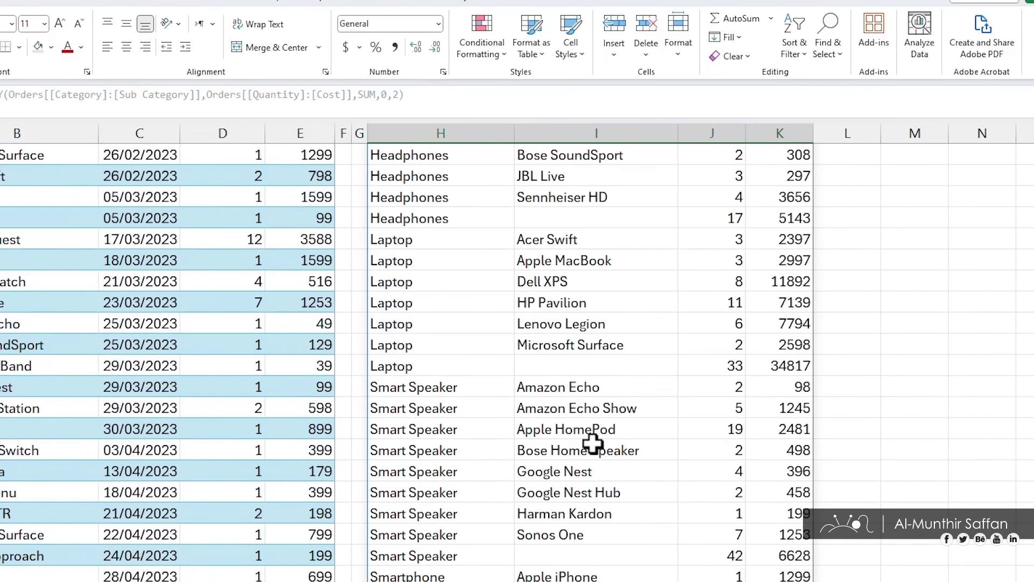
scroll(593, 438, "down", 4)
scroll(592, 439, "down", 3)
scroll(593, 438, "down", 6)
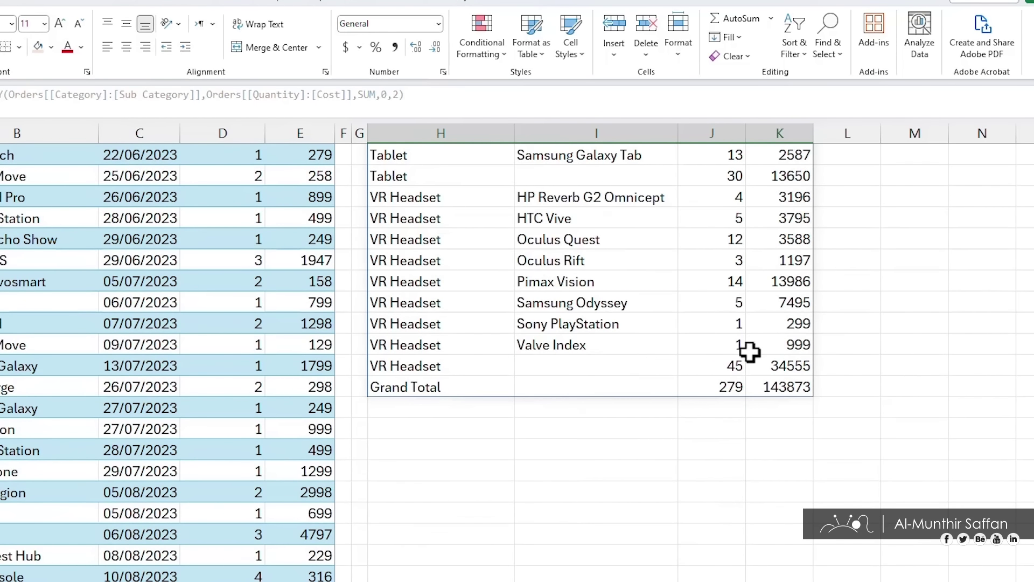
key("ctrl+BackSpace")
left_click(453, 196)
double_click(453, 196)
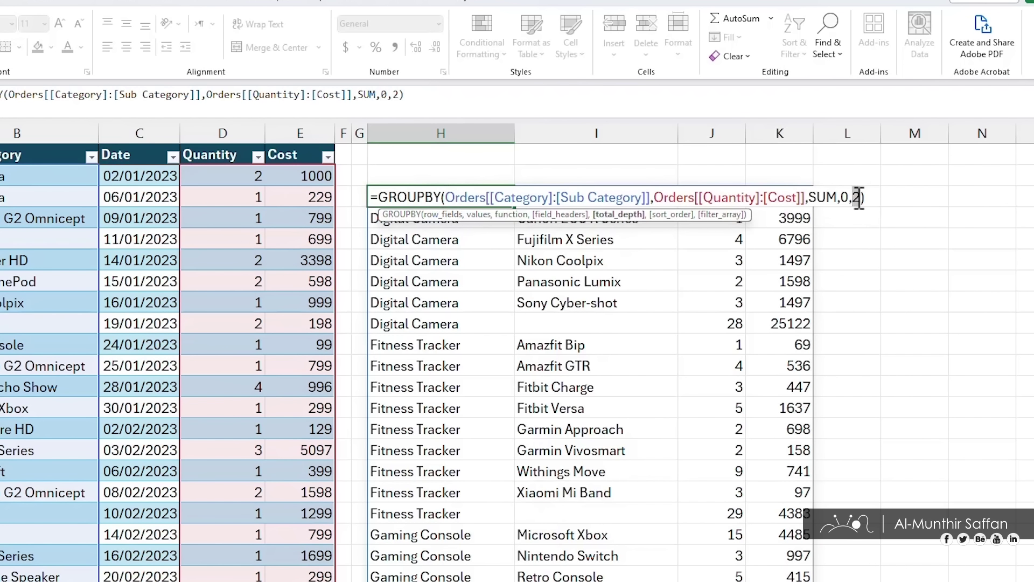
Change GROUPBY total_depth to -2 to show grand and subtotals at the top.
key("BackSpace")
type("2")
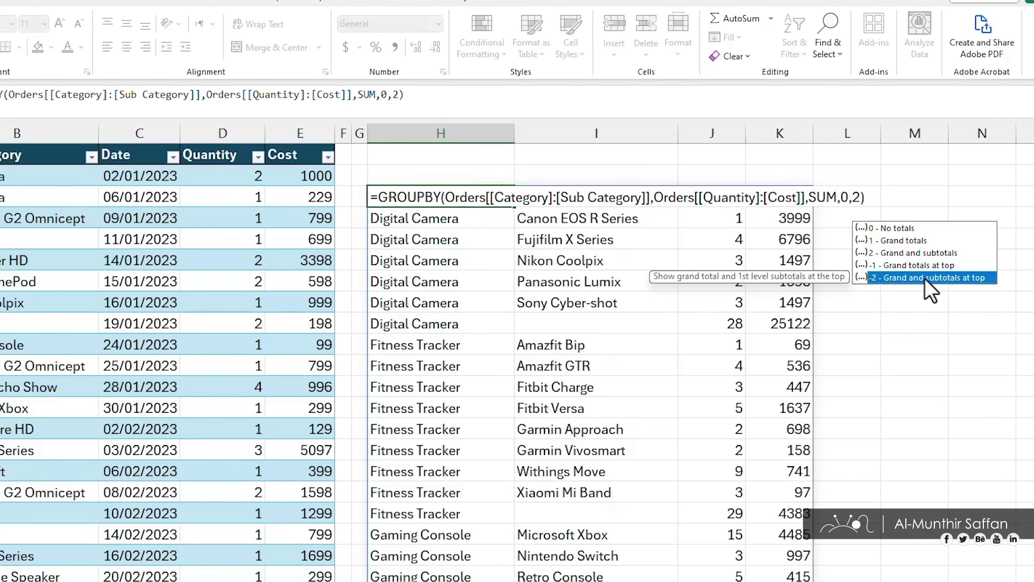
double_click(924, 277)
key("Return")
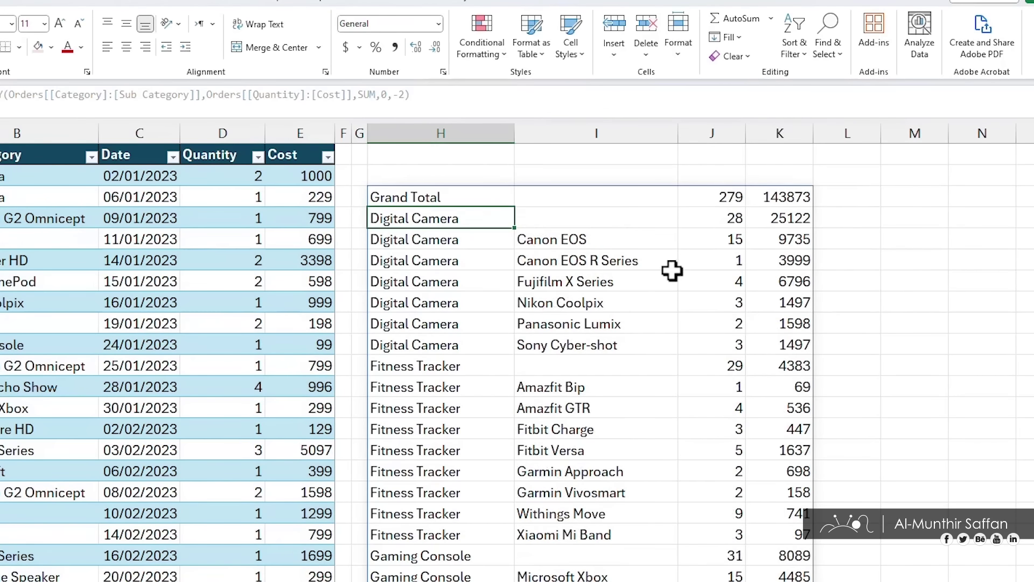
Switch total_depth to '1 - Grand totals' so category subtotals disappear.
double_click(502, 198)
key("BackSpace")
key("BackSpace")
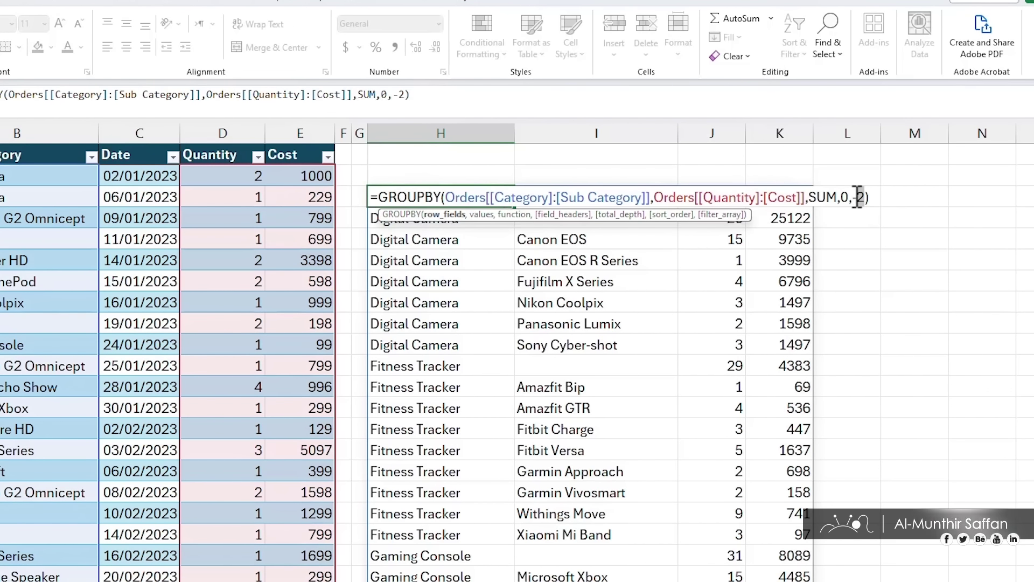
double_click(914, 243)
type("1")
key("Return")
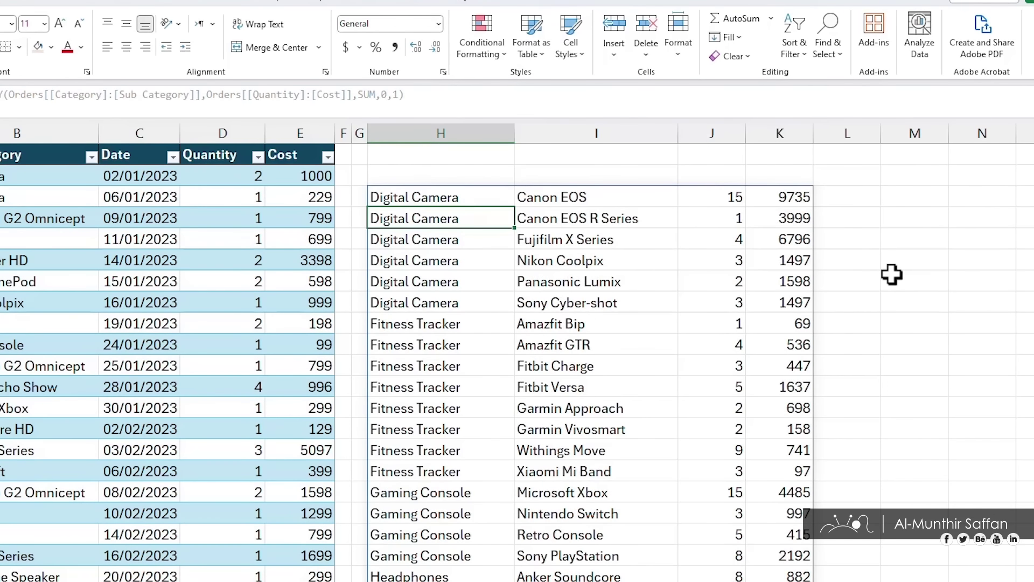
double_click(491, 197)
Add sort_order 4 to sort products by Cost ascending and check the Smartwatch and Fitness Tracker rows.
left_click(857, 198)
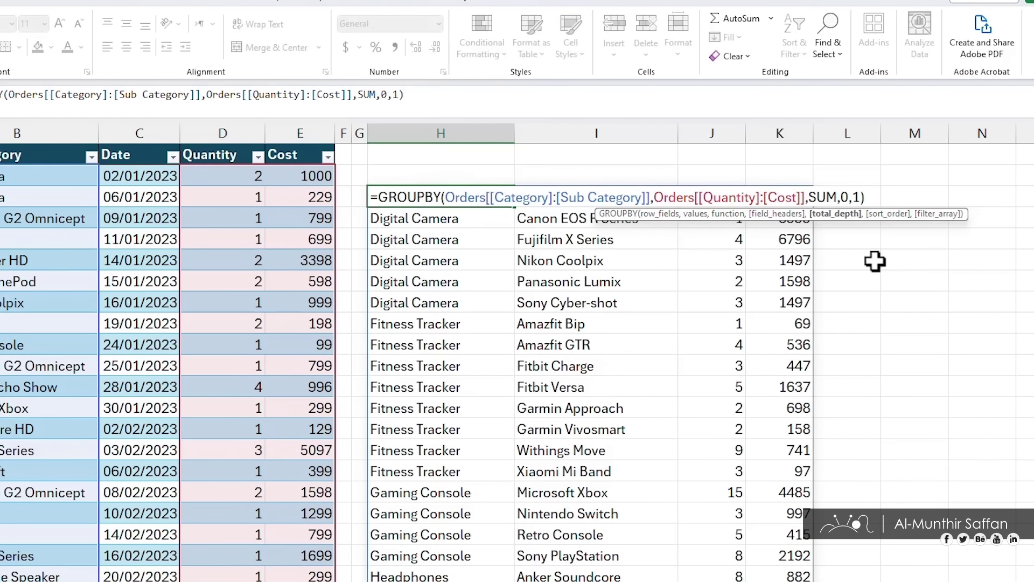
type(",")
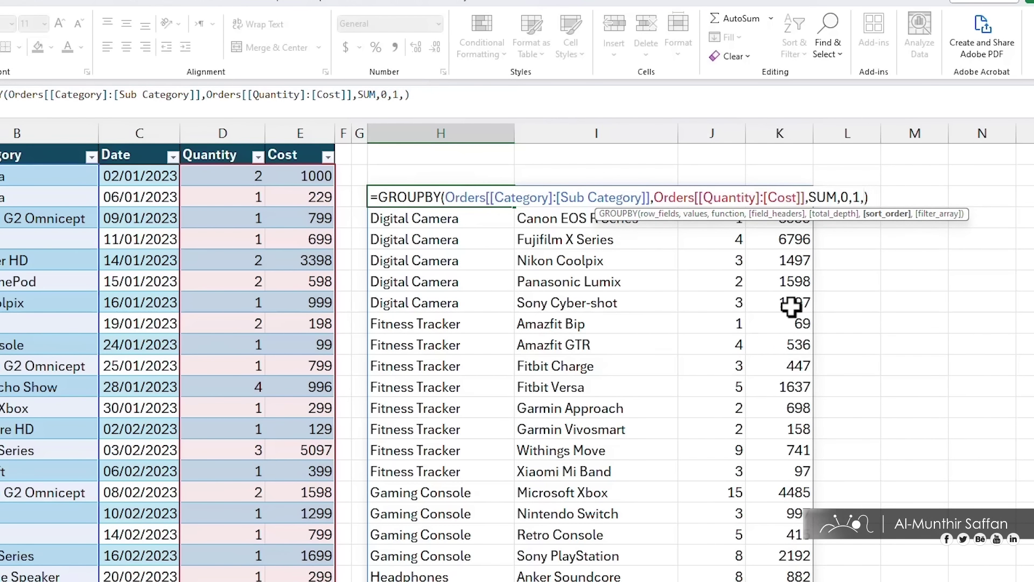
type("4")
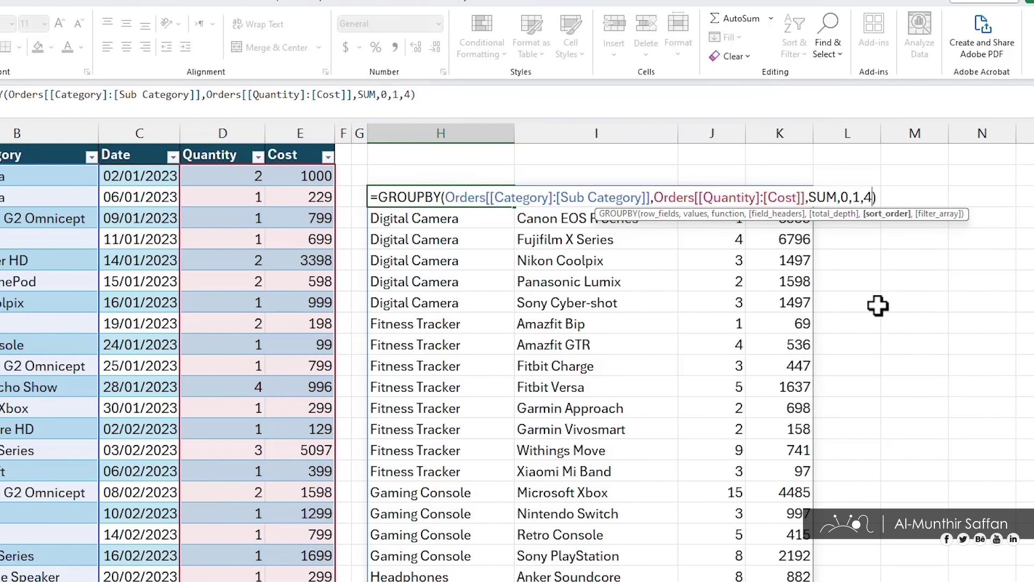
key("Return")
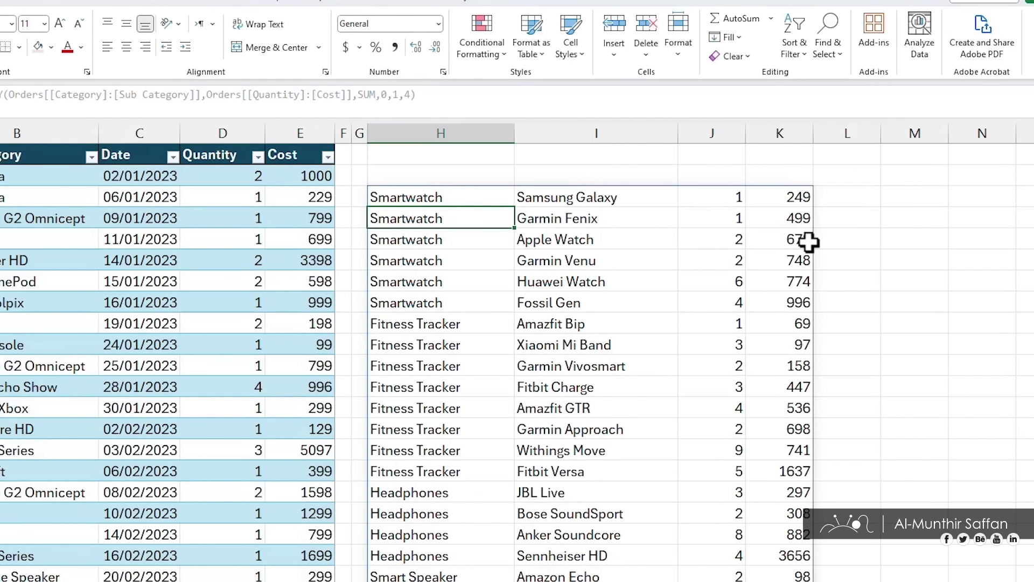
left_click_drag(479, 198, 753, 305)
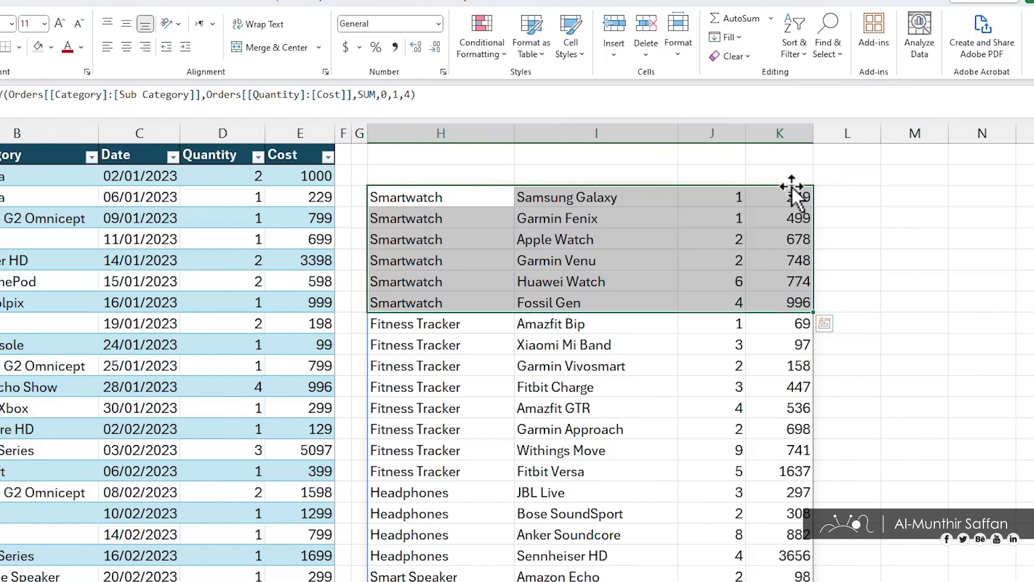
mouse_move(415, 323)
left_mouse_down()
mouse_move(713, 485)
mouse_move(771, 468)
left_mouse_up()
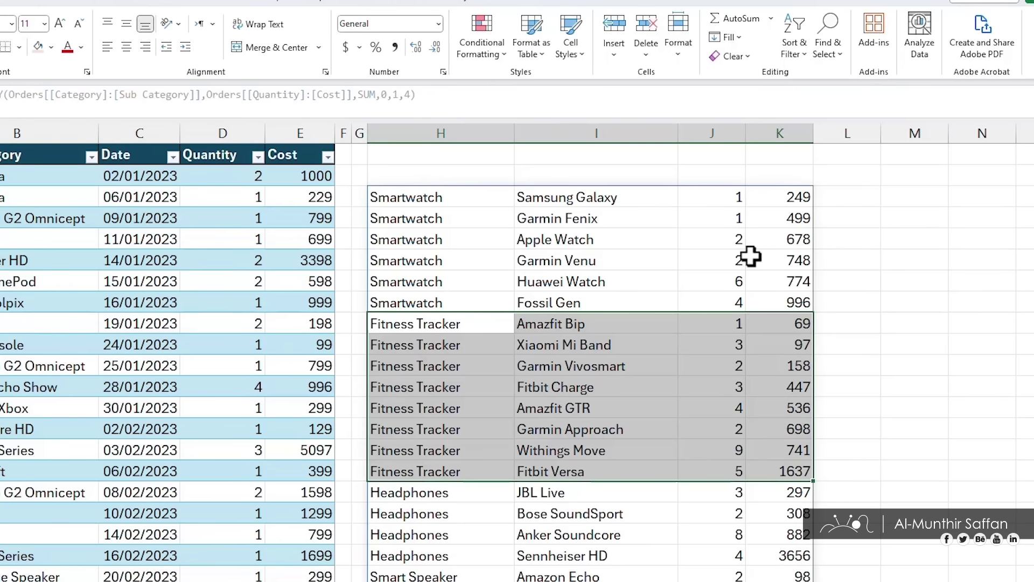
Change sort_order to -4 for descending Cost, then start a filter_array argument.
double_click(459, 198)
left_click(861, 197)
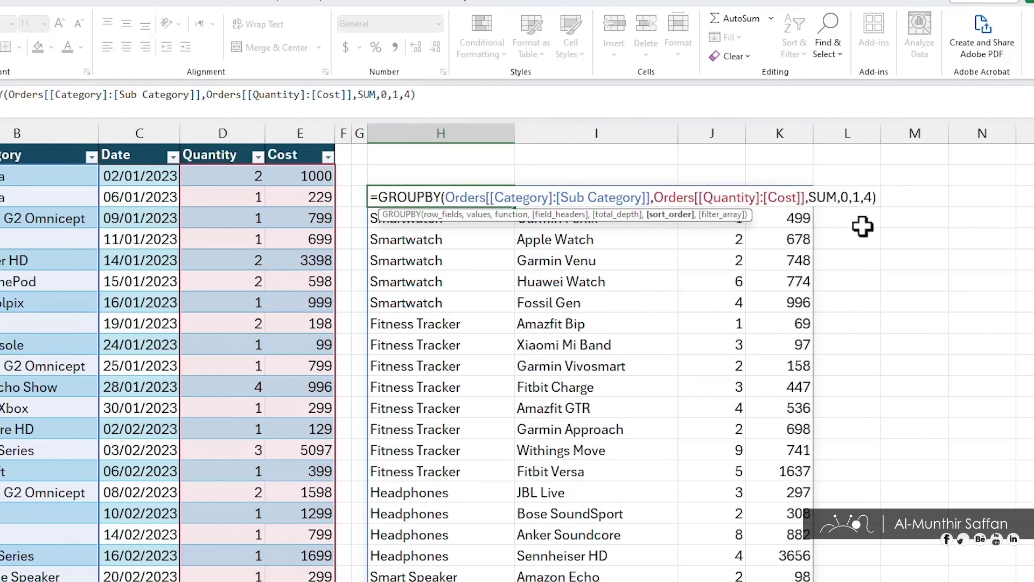
type("-")
key("Return")
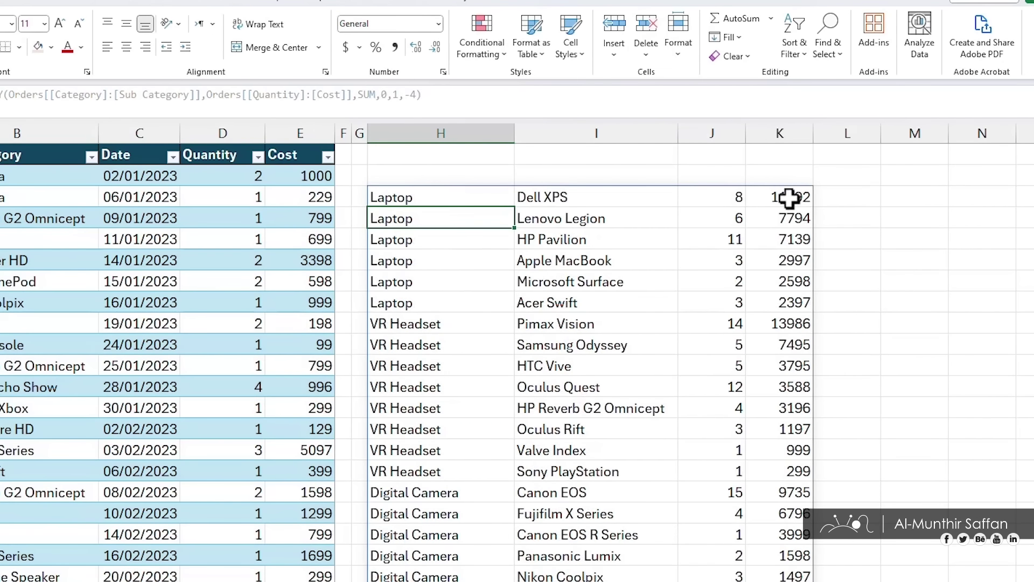
left_click(787, 202)
left_click_drag(787, 202, 787, 450)
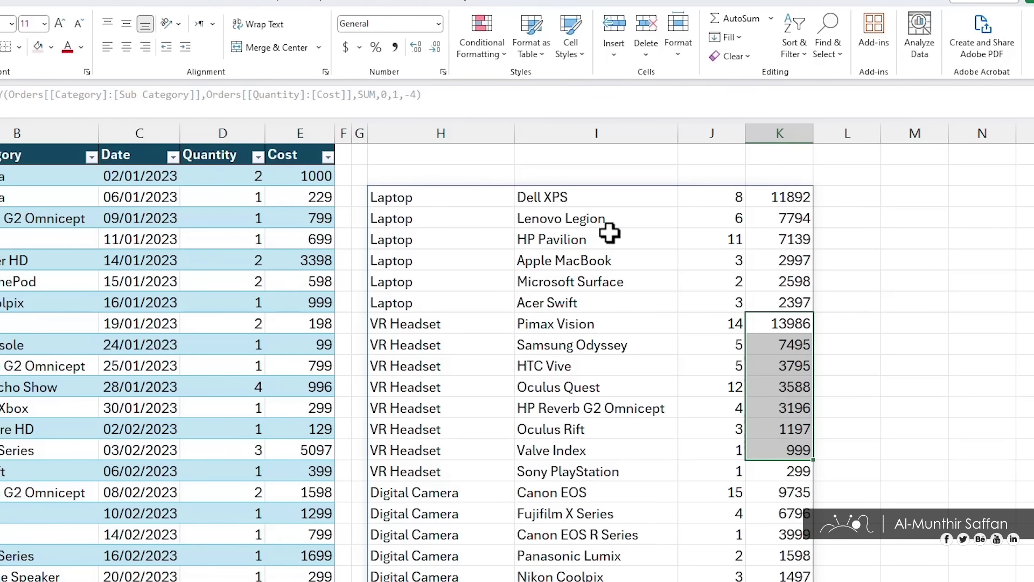
double_click(492, 197)
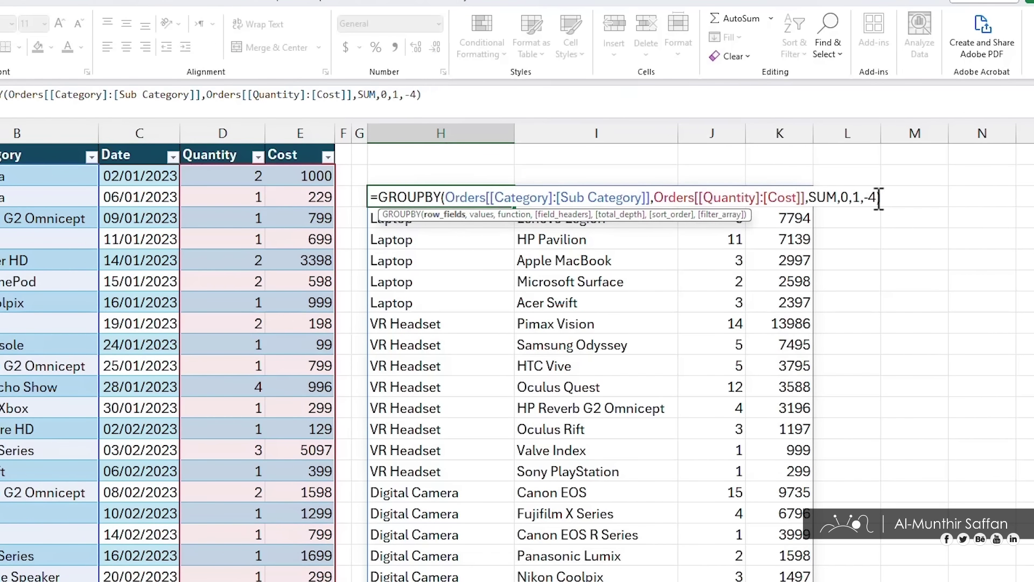
type(",")
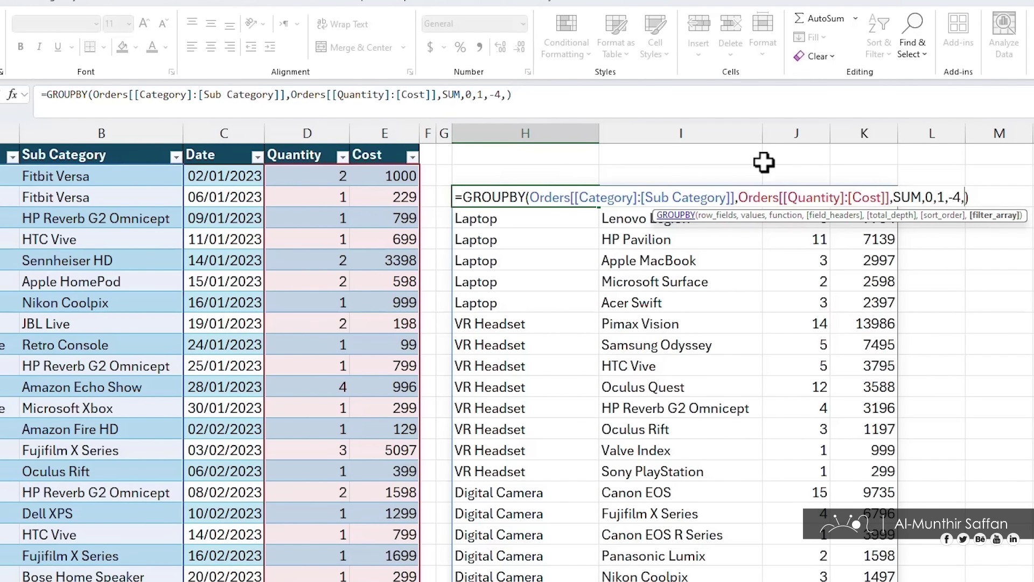
Filter the GROUPBY to rows where Orders[Quantity] is greater than 10.
left_click(327, 137)
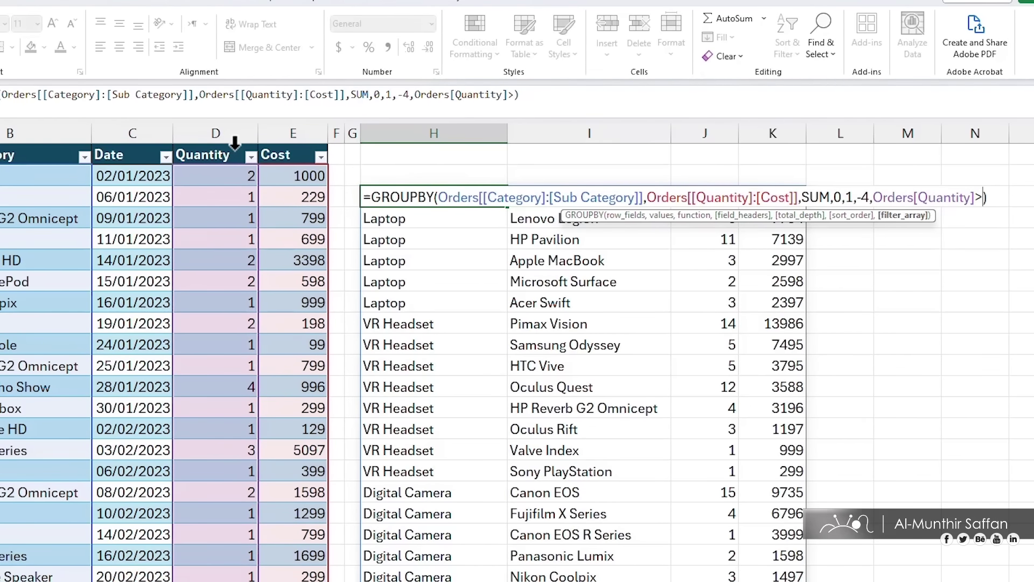
type("10")
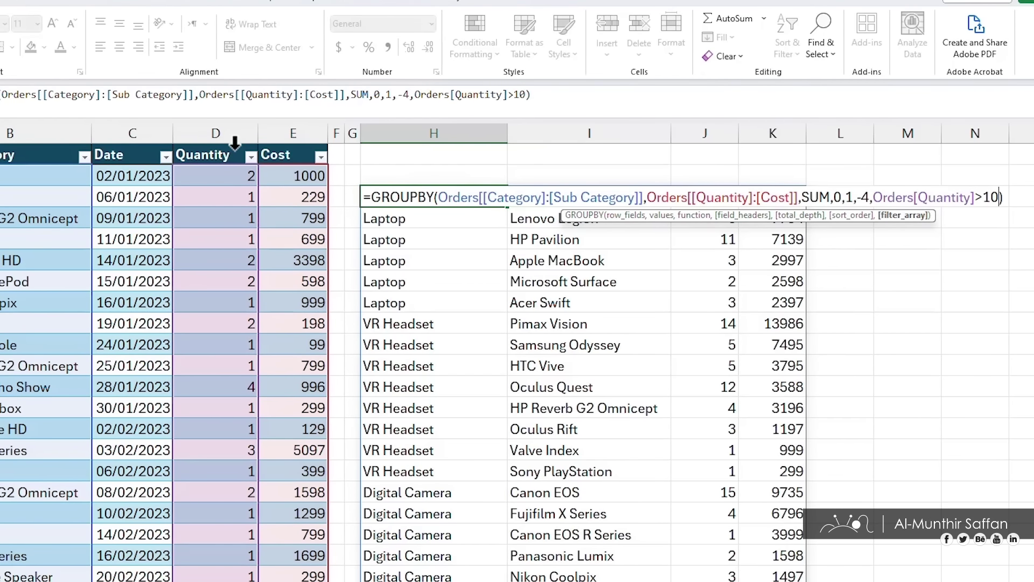
key("Return")
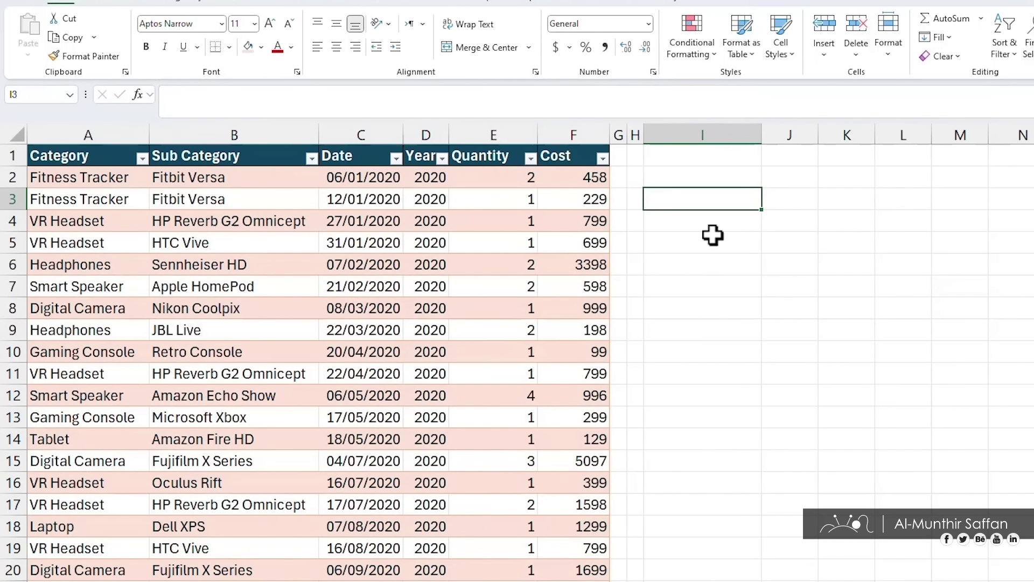
Enter a PIVOTBY in I3 with Category rows, Year columns and Cost values aggregated by SUM.
type("=pi")
key("Down")
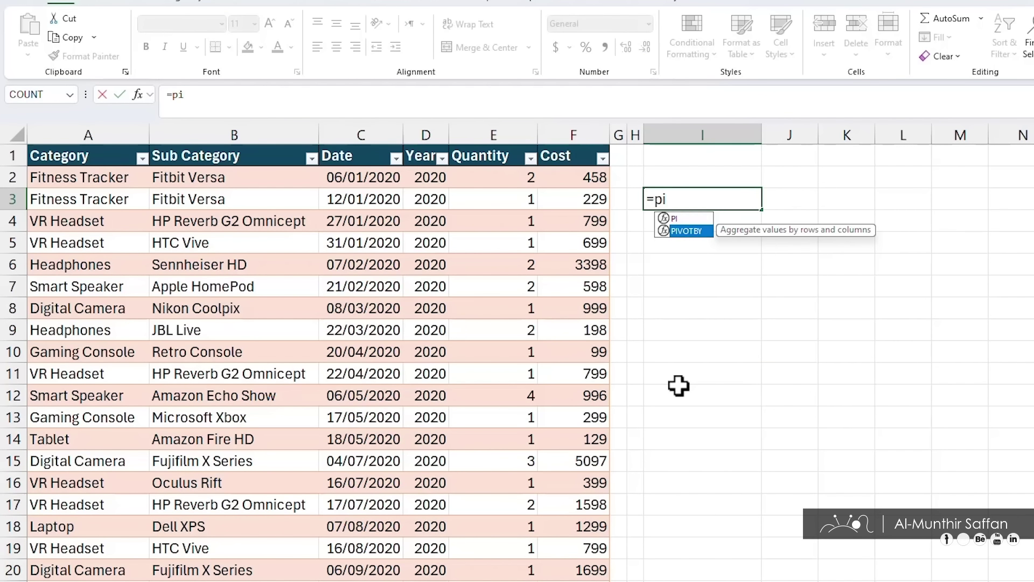
key("Tab")
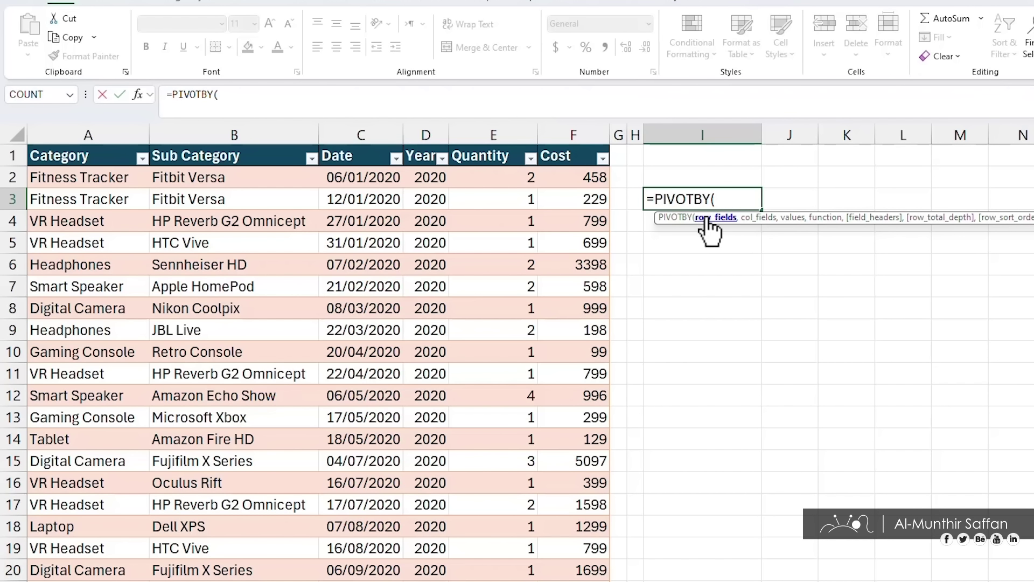
left_click(97, 142)
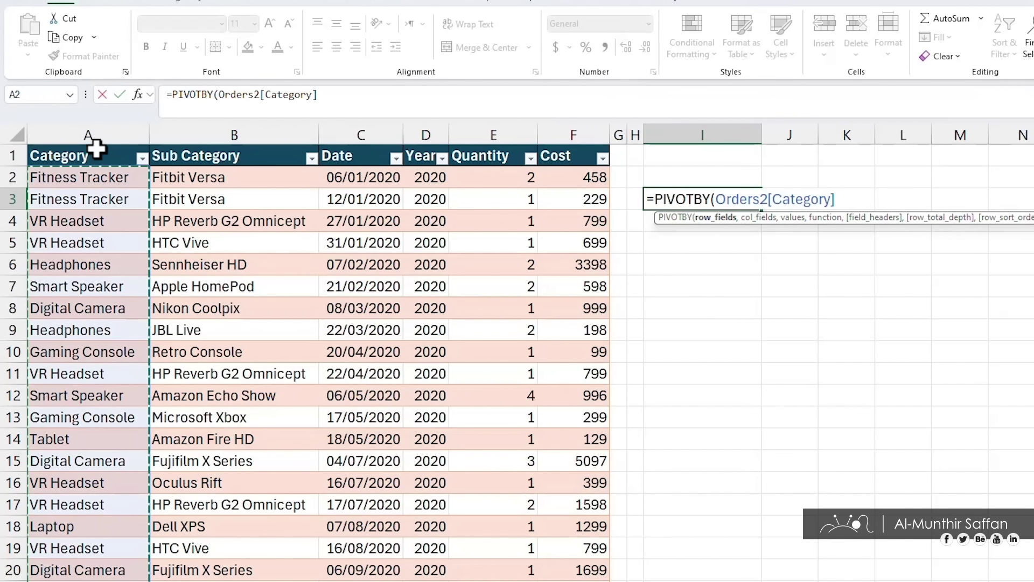
type(",")
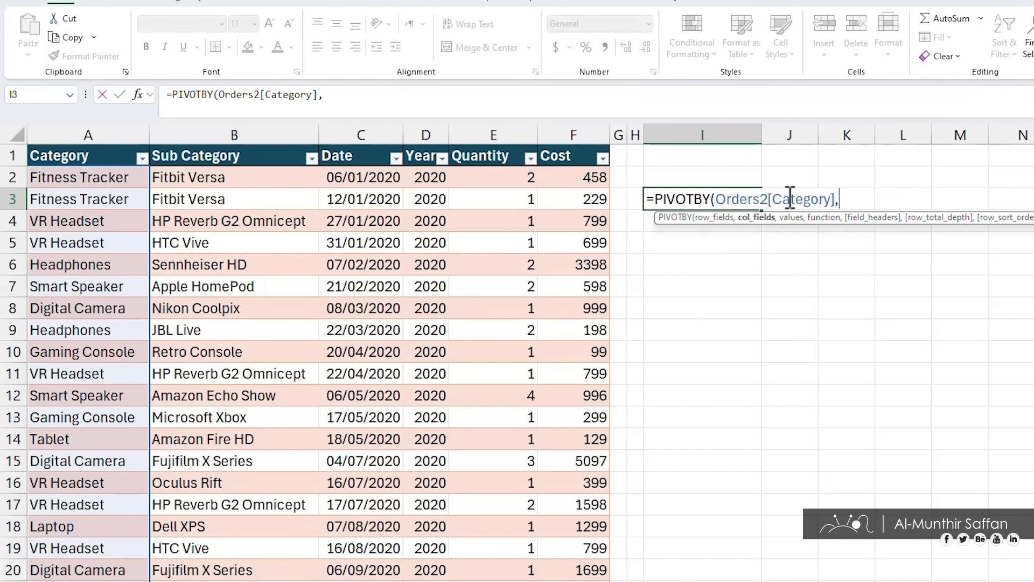
left_click(425, 143)
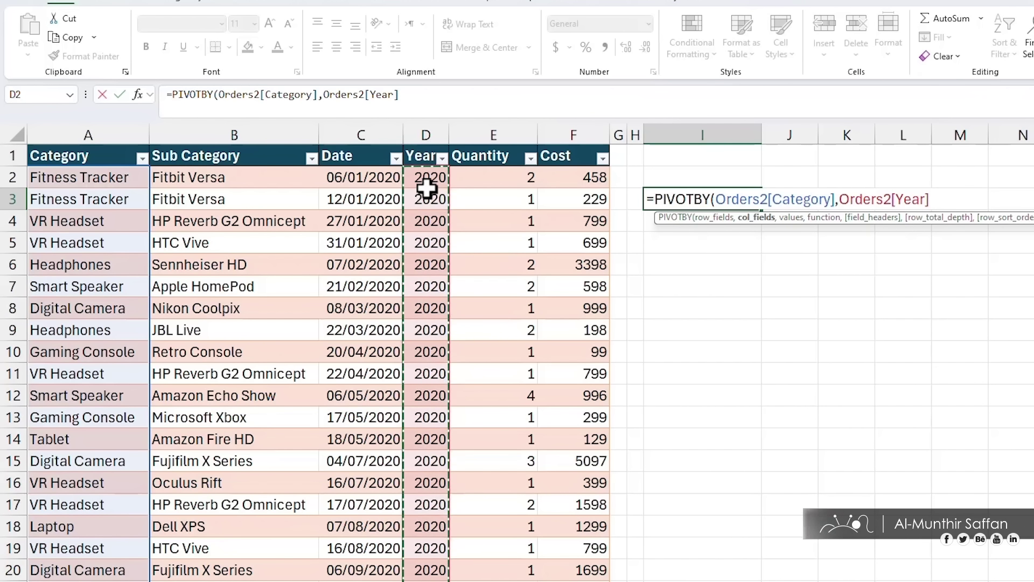
type(",")
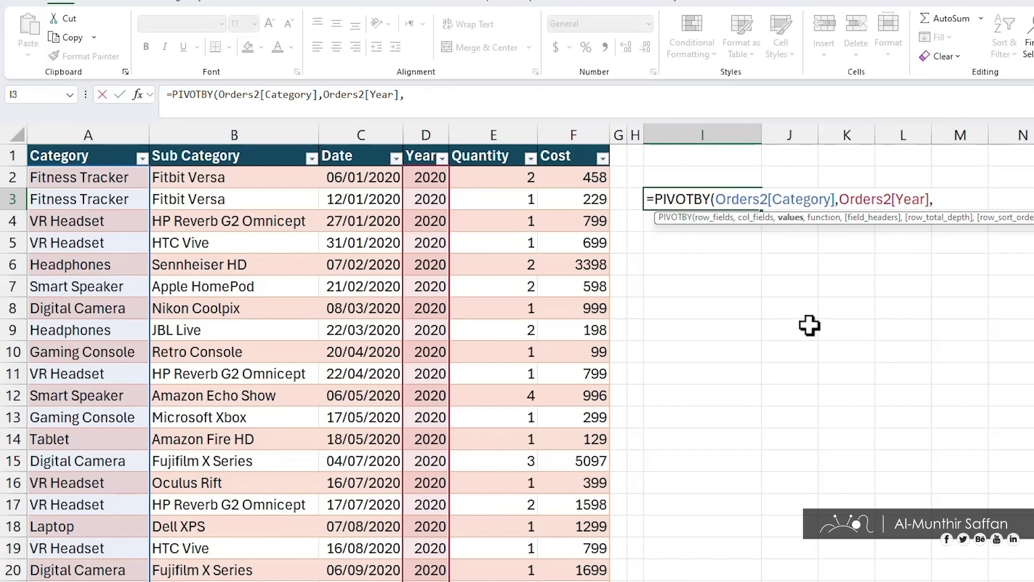
left_click(557, 156)
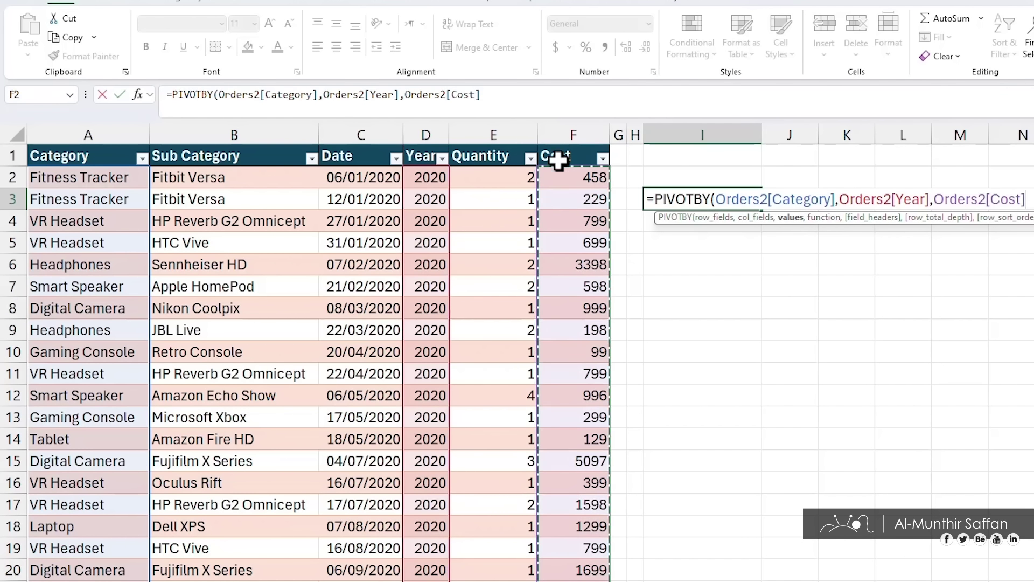
type(",")
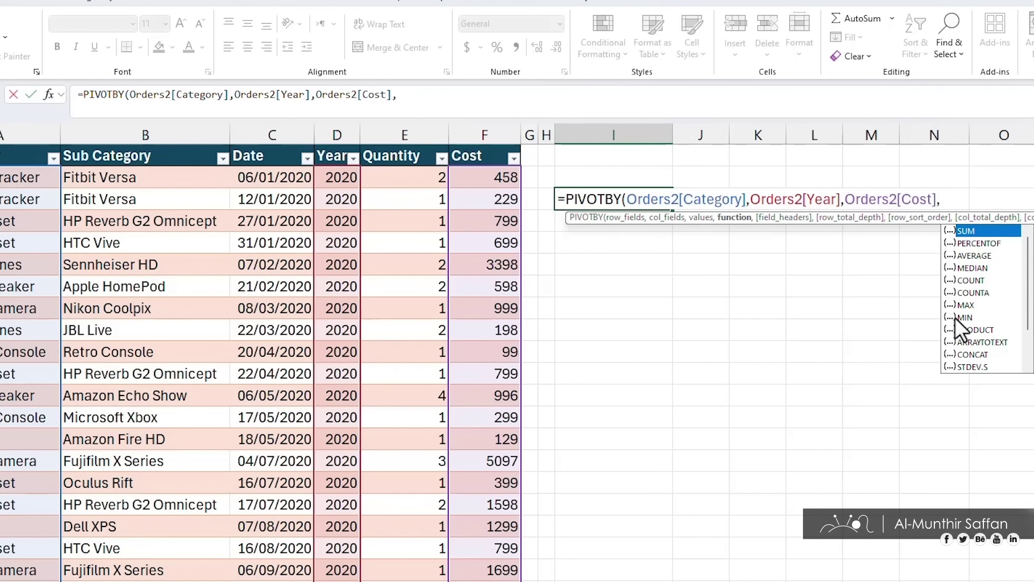
left_click(974, 256)
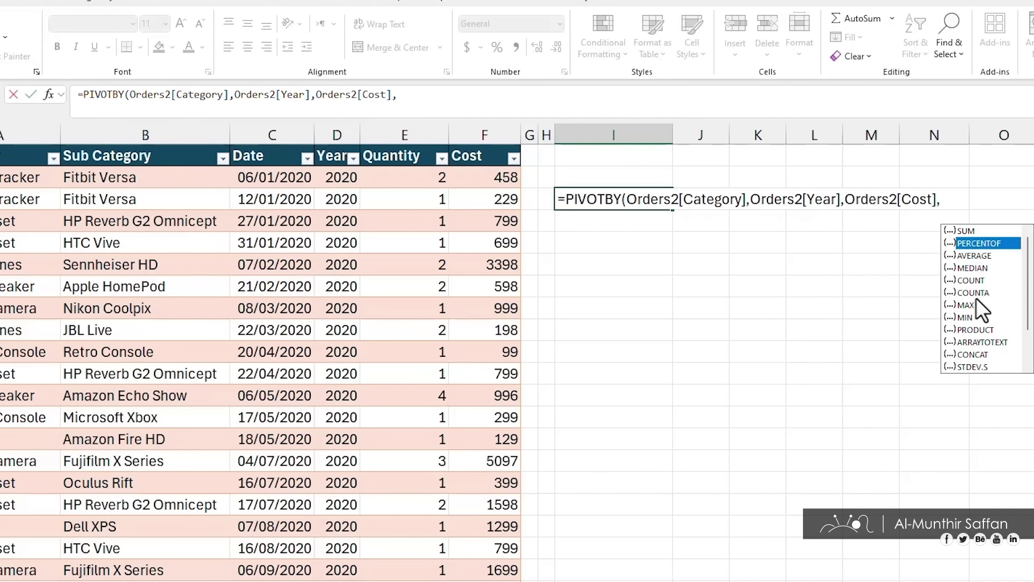
double_click(969, 230)
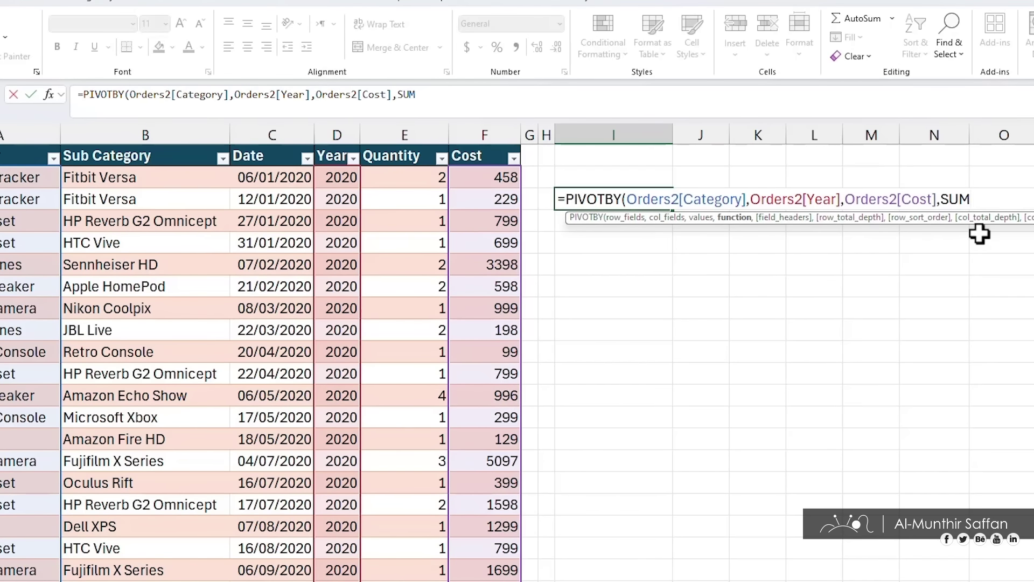
key("Return")
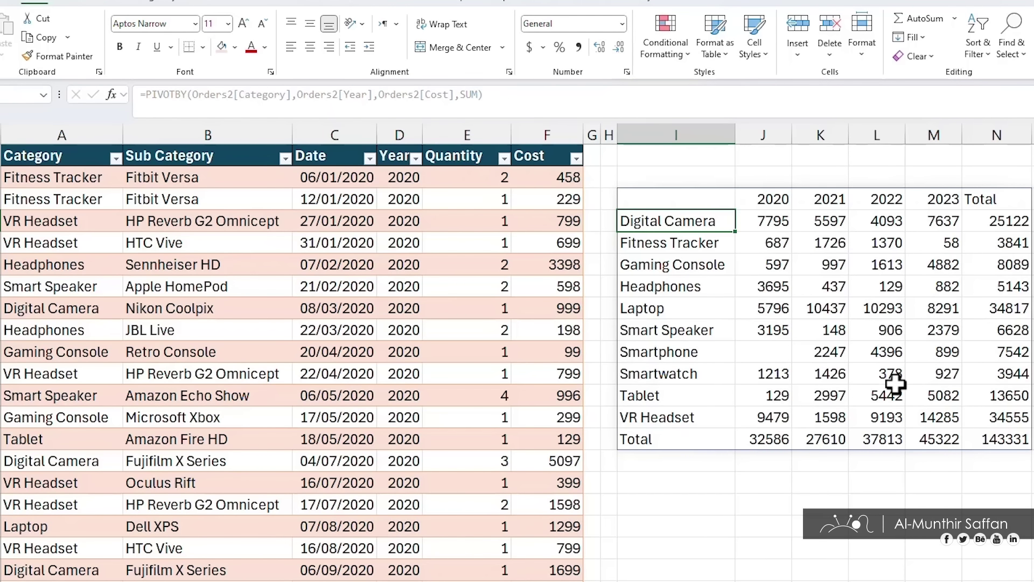
double_click(705, 200)
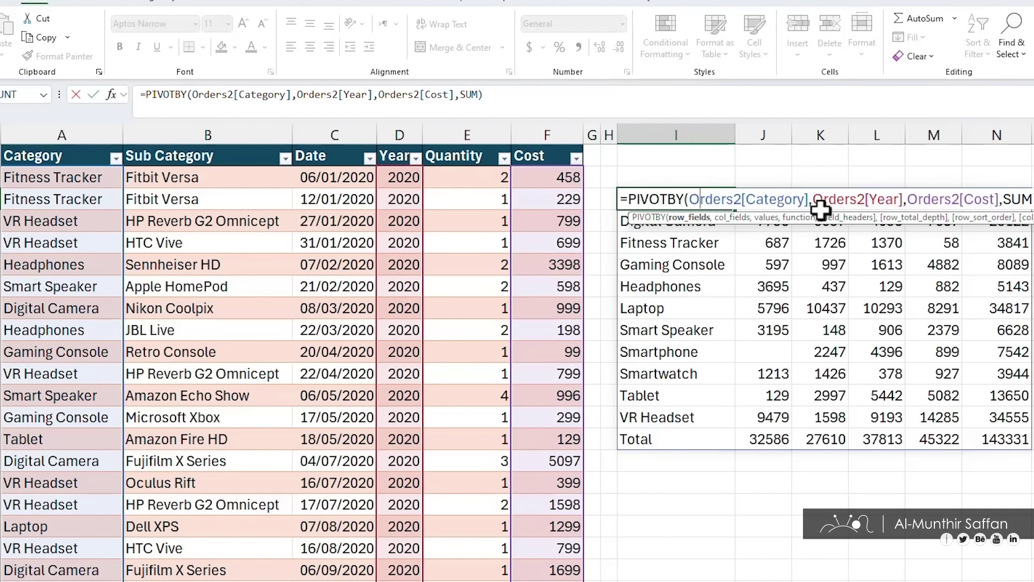
left_click_drag(809, 200, 690, 199)
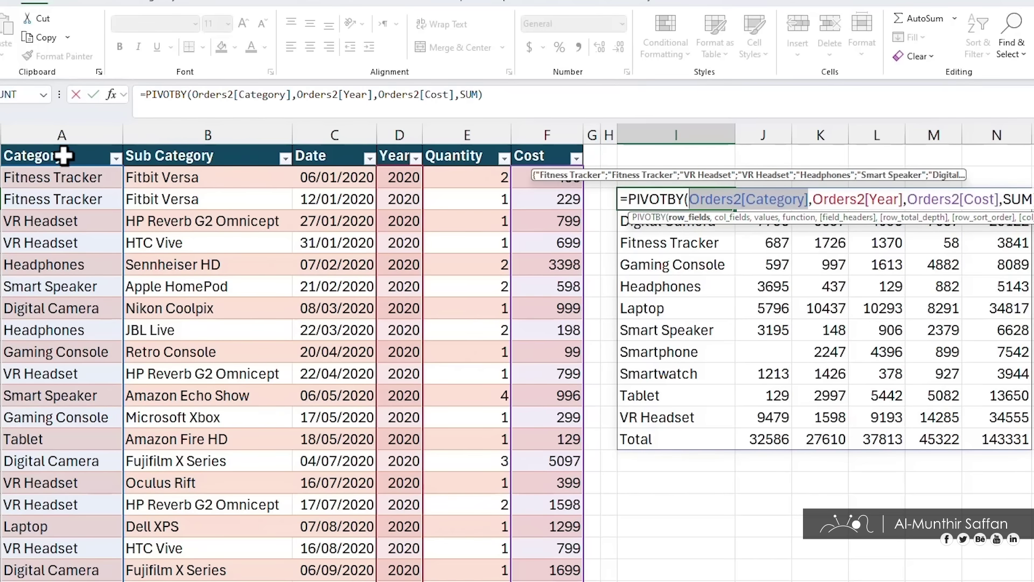
left_click_drag(64, 141, 216, 156)
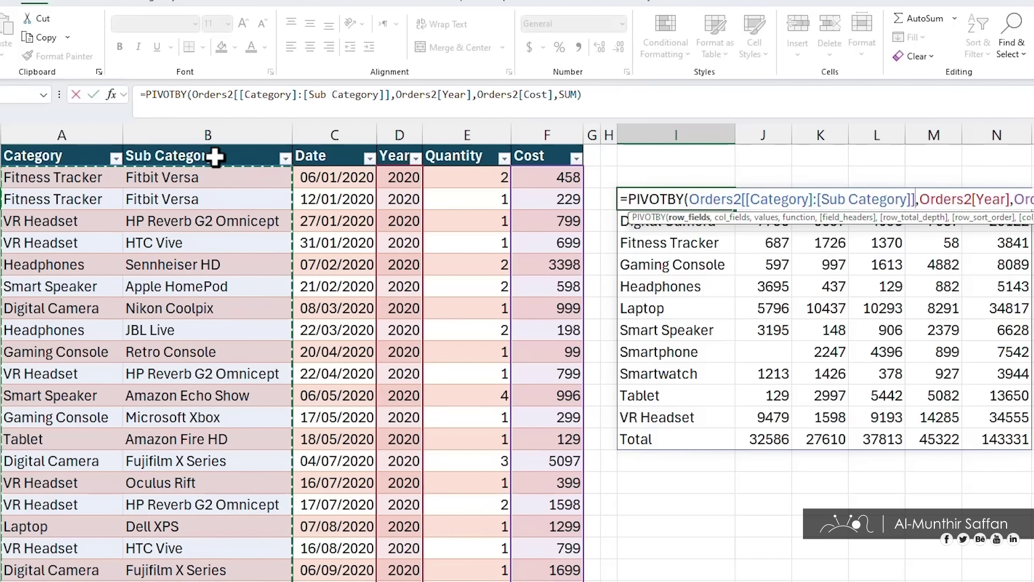
key("Return")
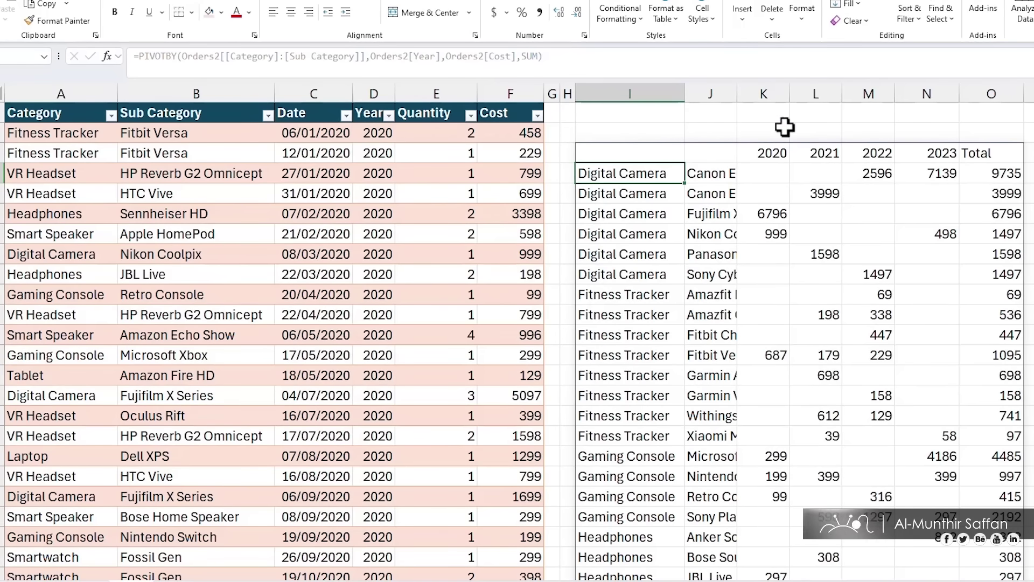
double_click(737, 92)
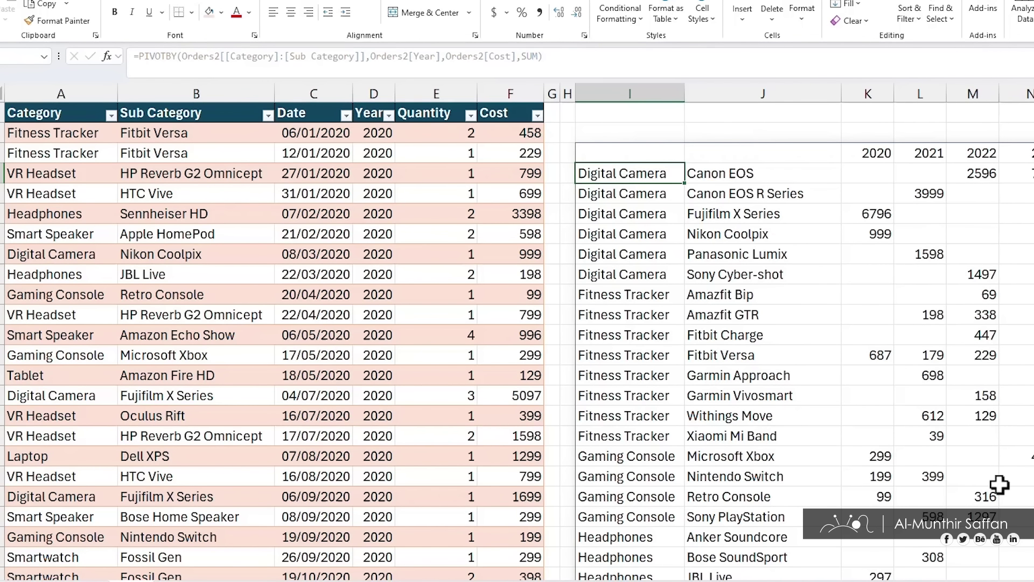
key("ctrl+z")
key("ctrl+z")
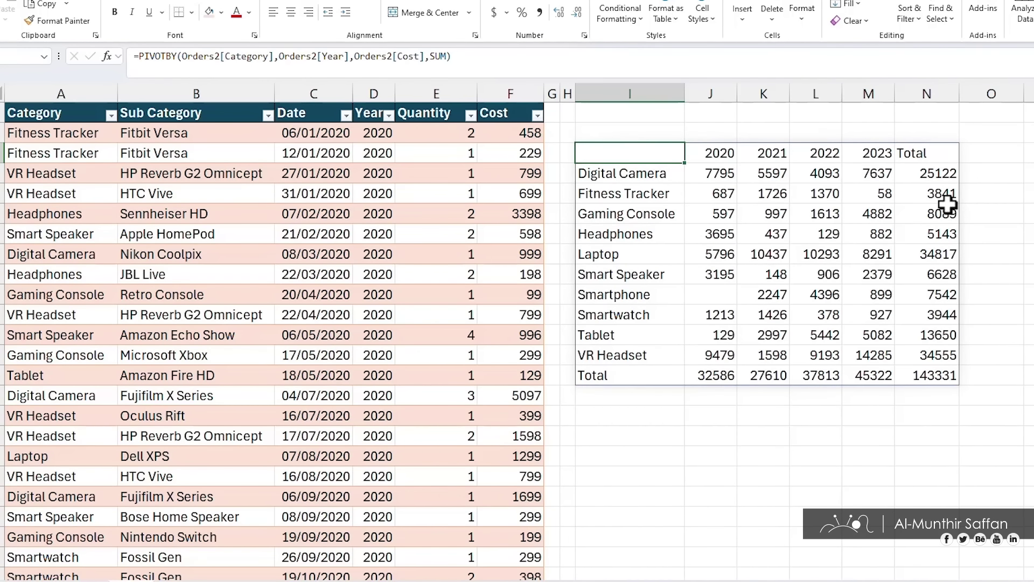
Add field_headers '0 - No' to the PIVOTBY formula, then a comma for row_total_depth.
double_click(666, 158)
double_click(716, 153)
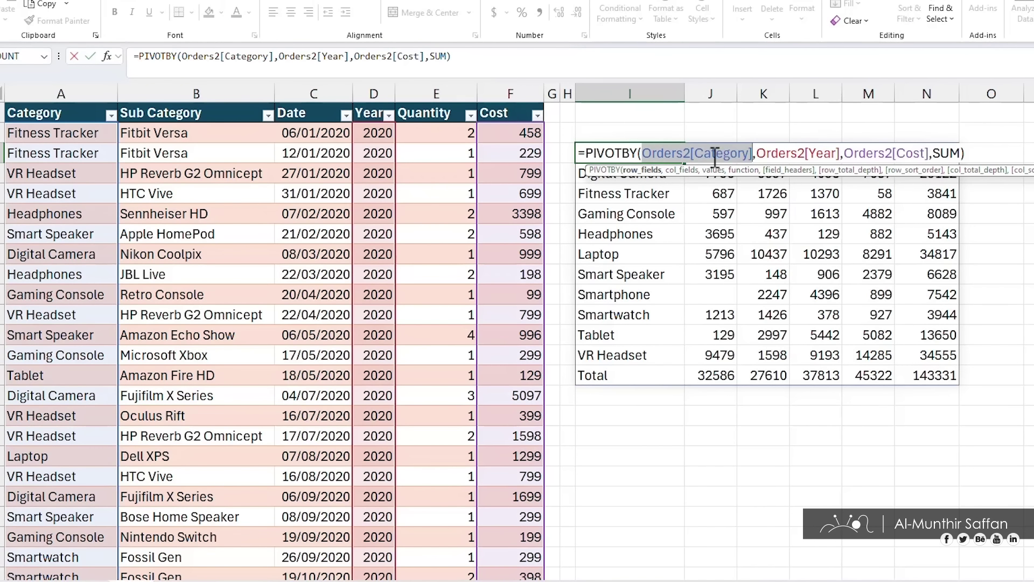
double_click(801, 153)
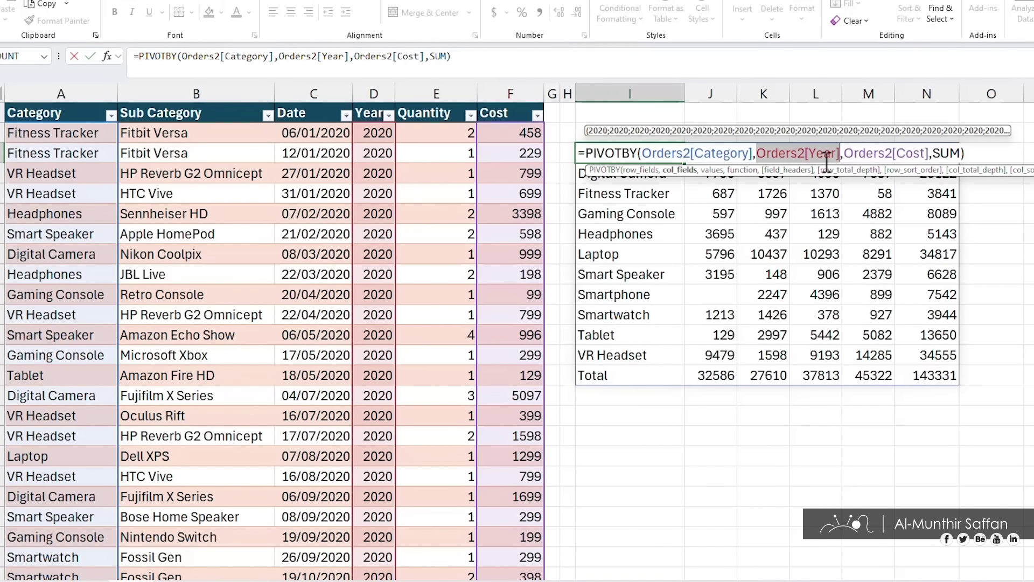
double_click(897, 153)
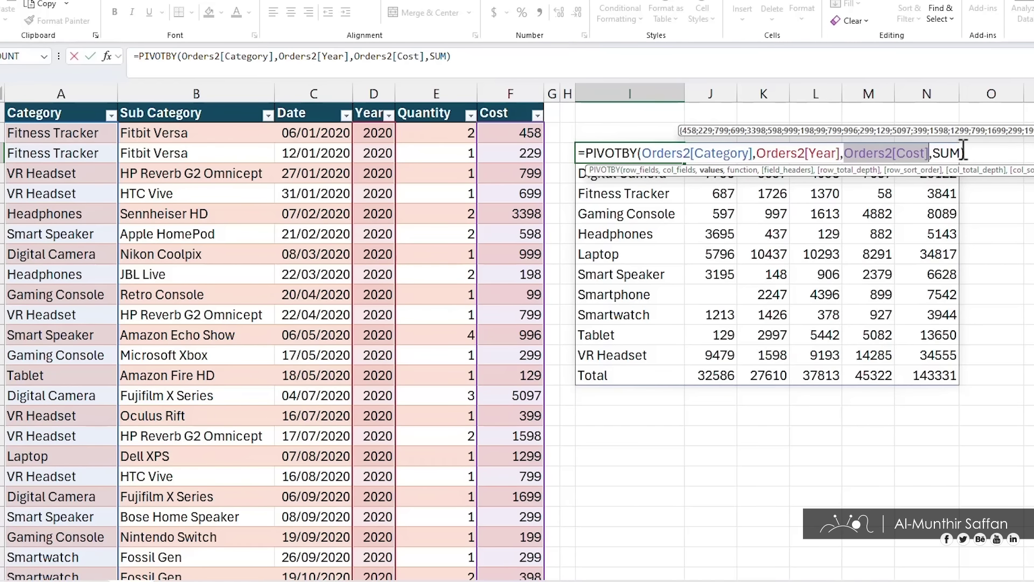
type(",")
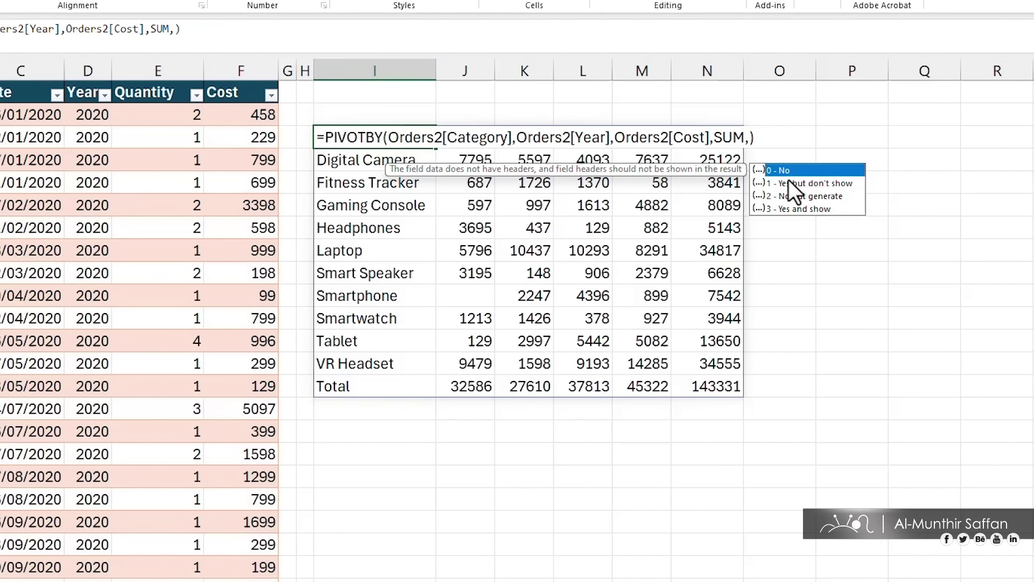
left_click(797, 183)
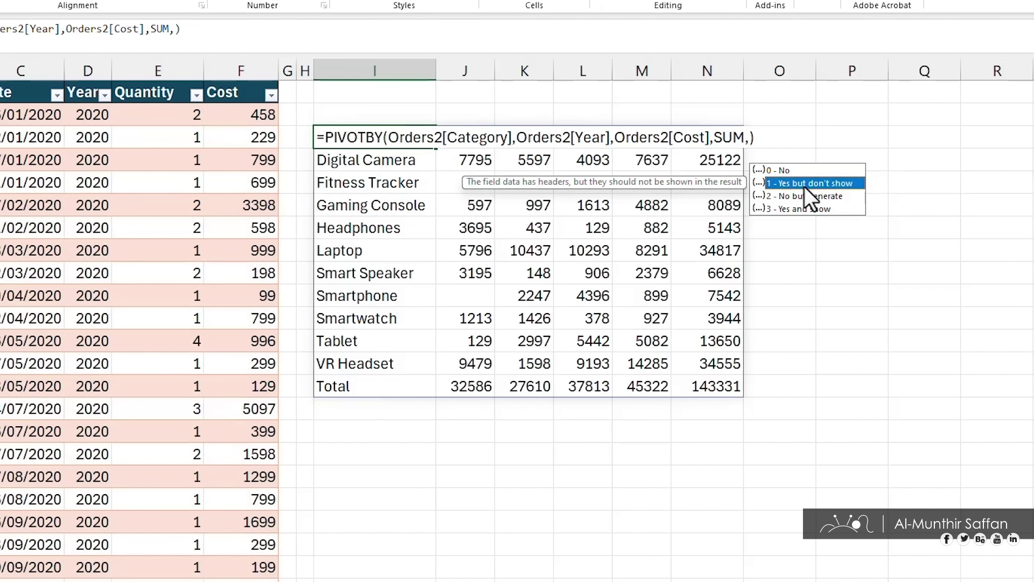
left_click(834, 199)
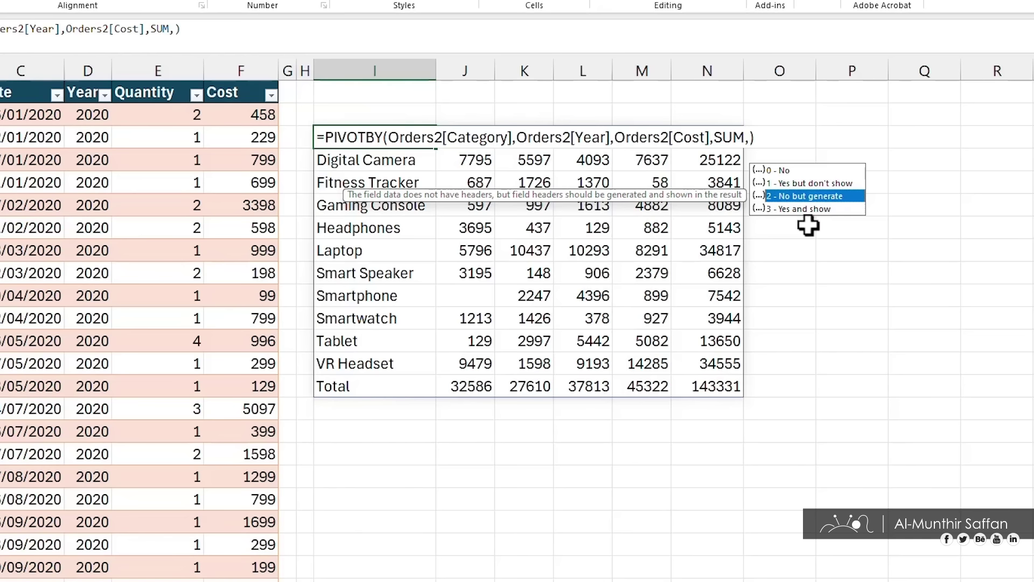
left_click(808, 210)
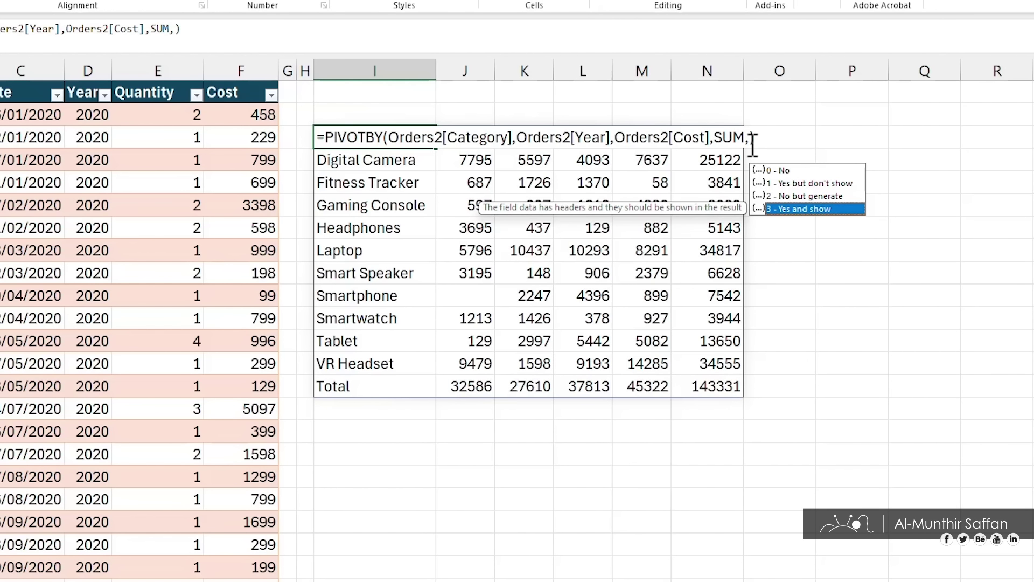
double_click(777, 172)
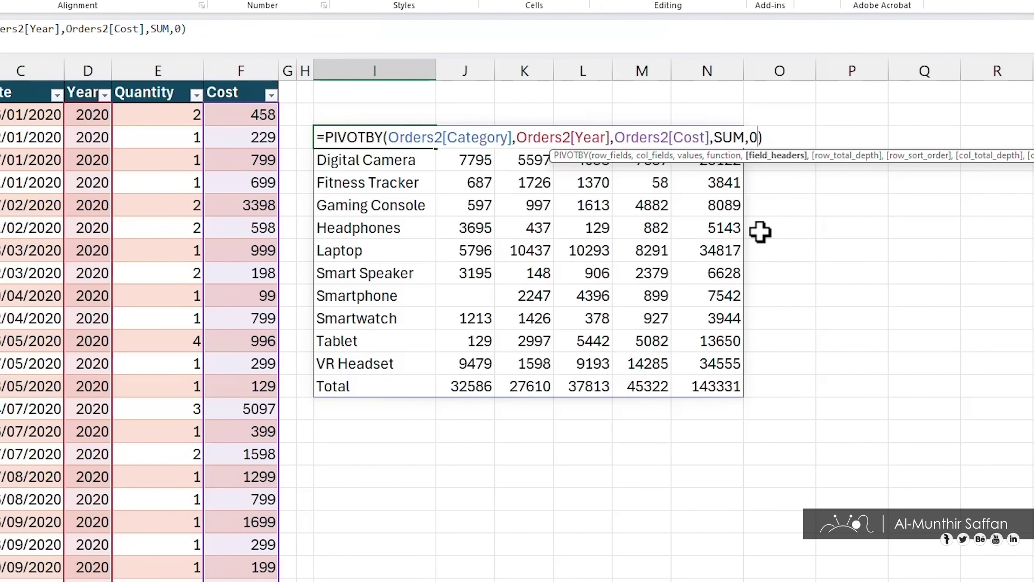
type(",")
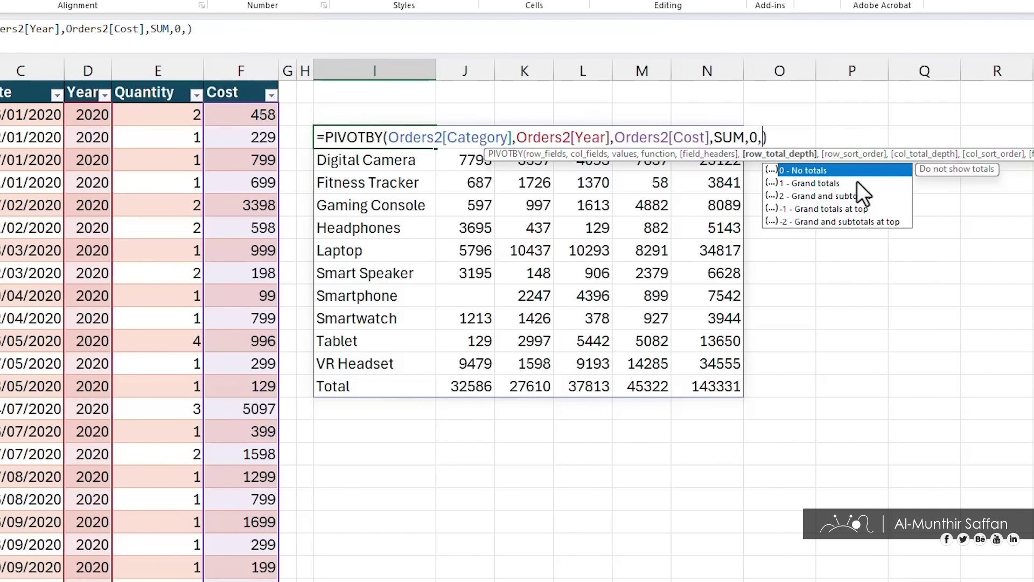
Set PIVOTBY row_total_depth to '1 - Grand totals' and row_sort_order to 1.
left_click(817, 185)
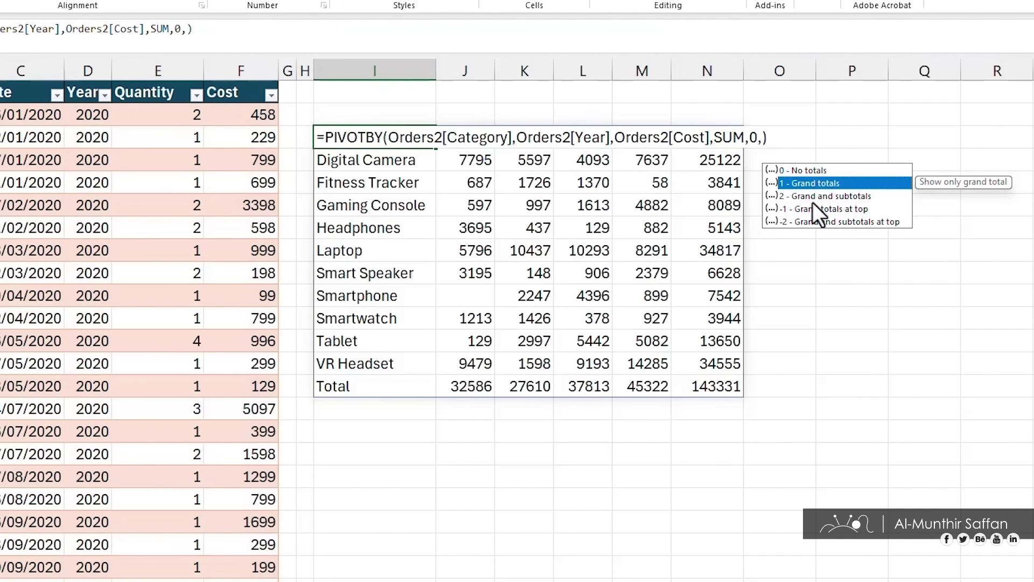
left_click(816, 200)
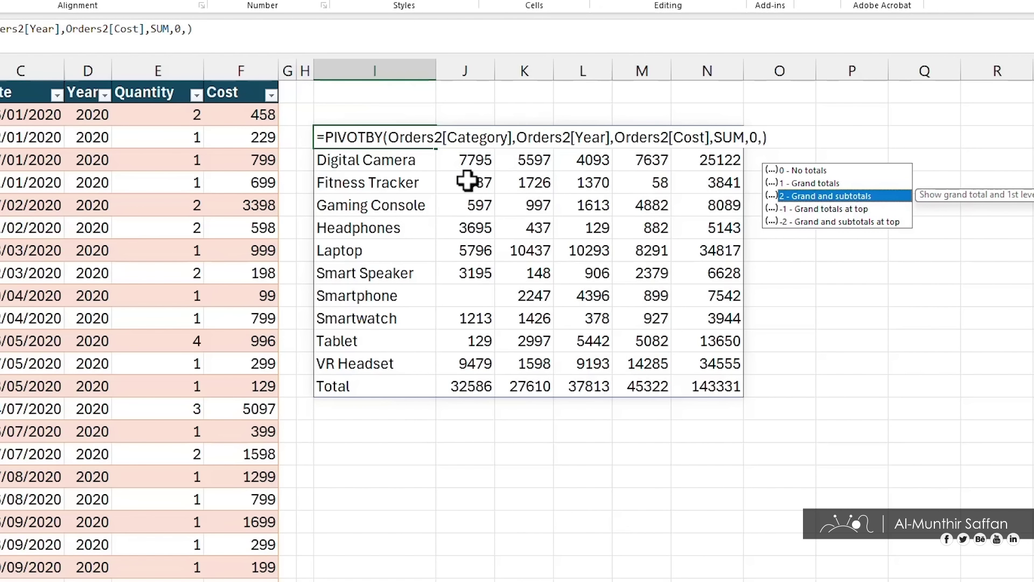
left_click(840, 212)
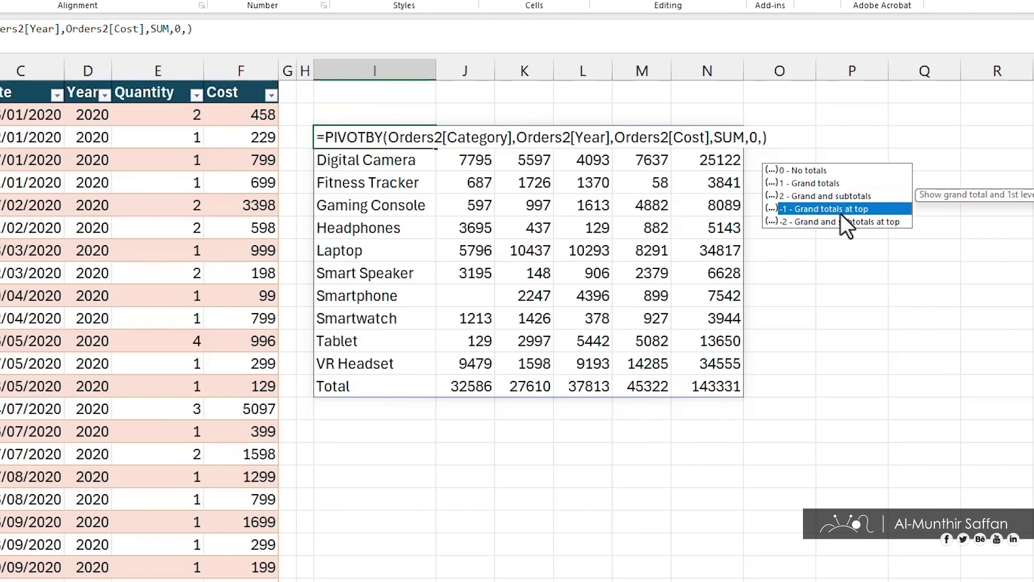
left_click(867, 223)
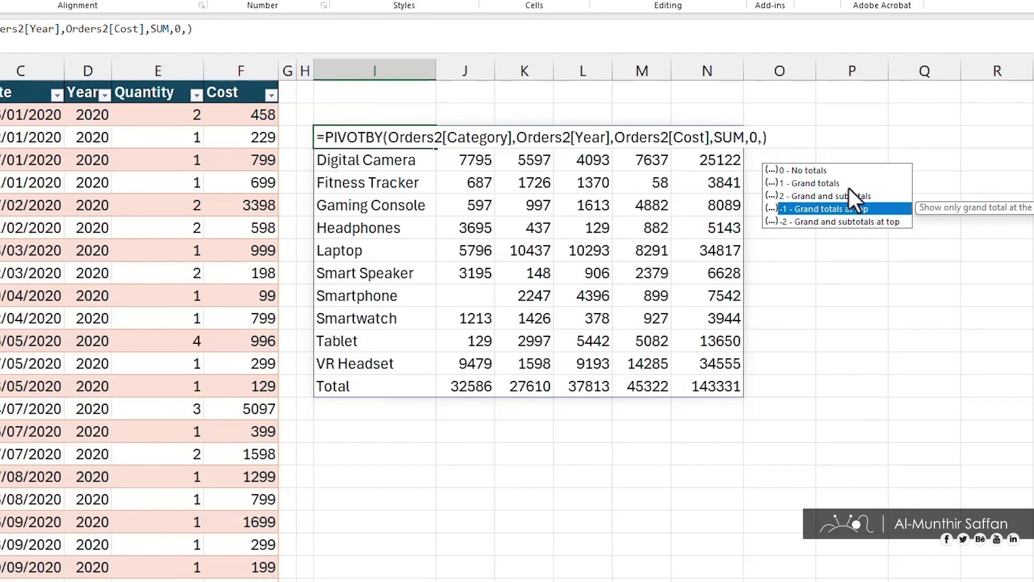
double_click(822, 184)
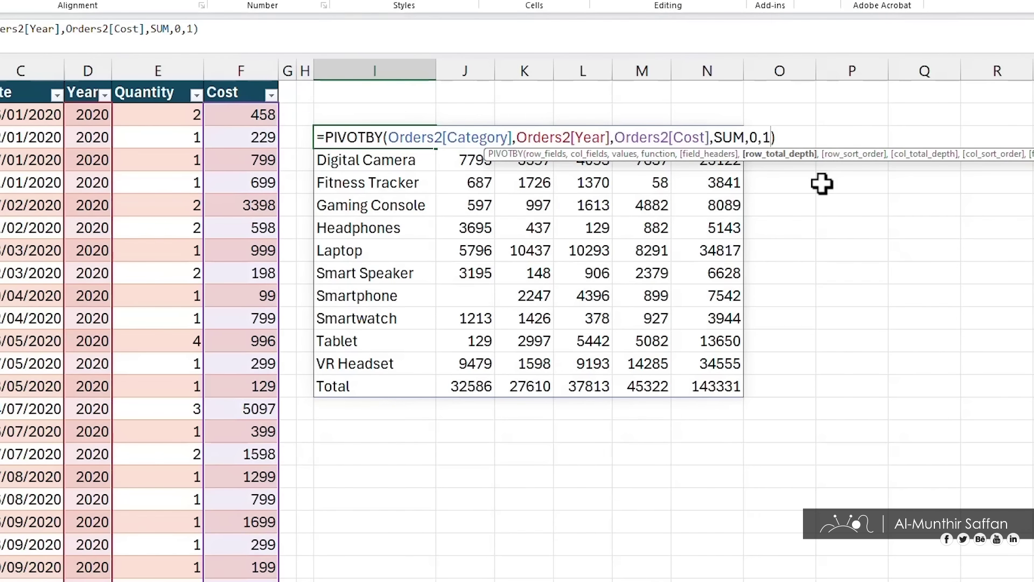
type(",")
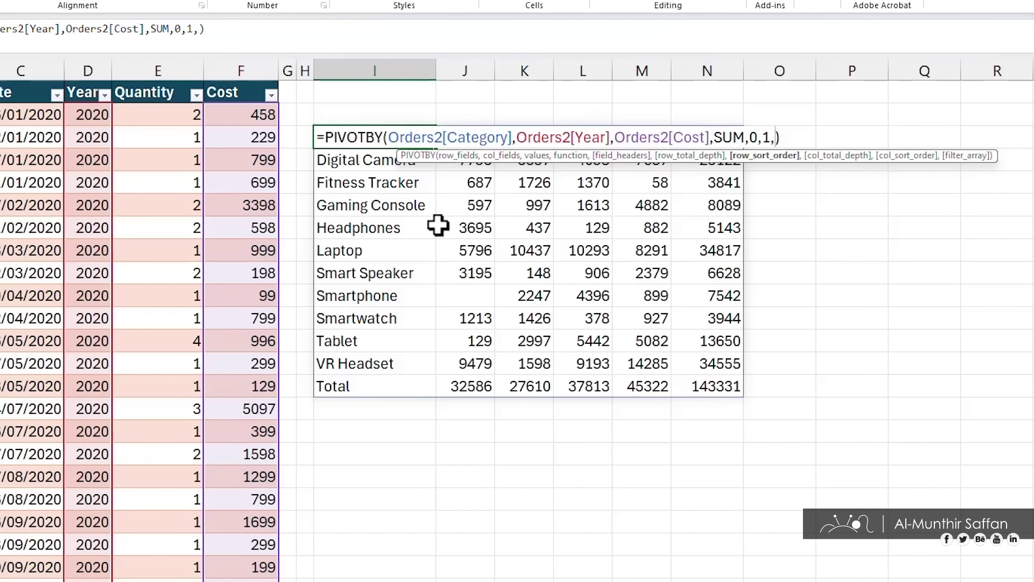
type("1")
Commit with row_sort_order 1, then change it to -1 for descending category order.
key("Return")
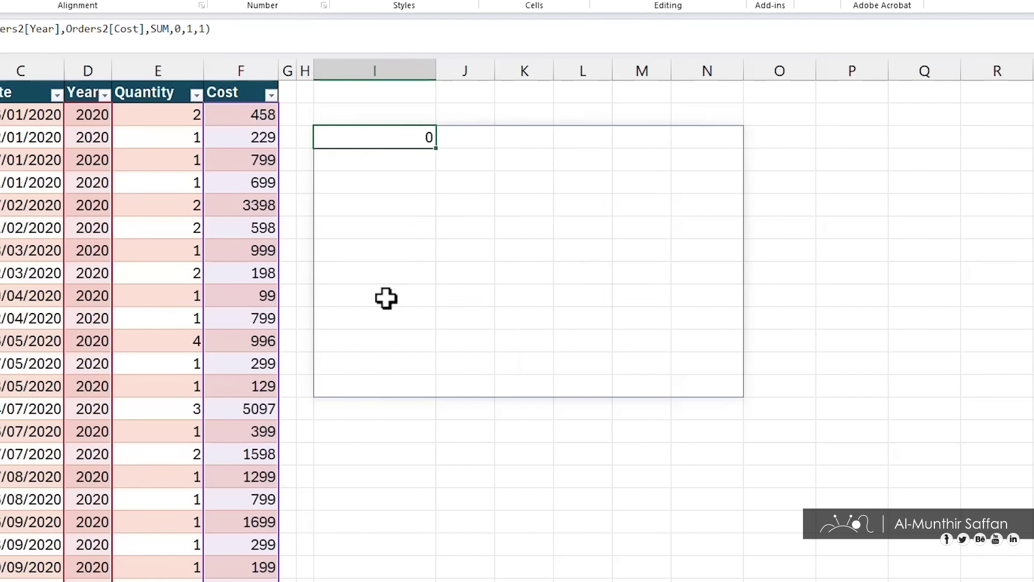
left_click(411, 140)
double_click(411, 140)
left_click(776, 137)
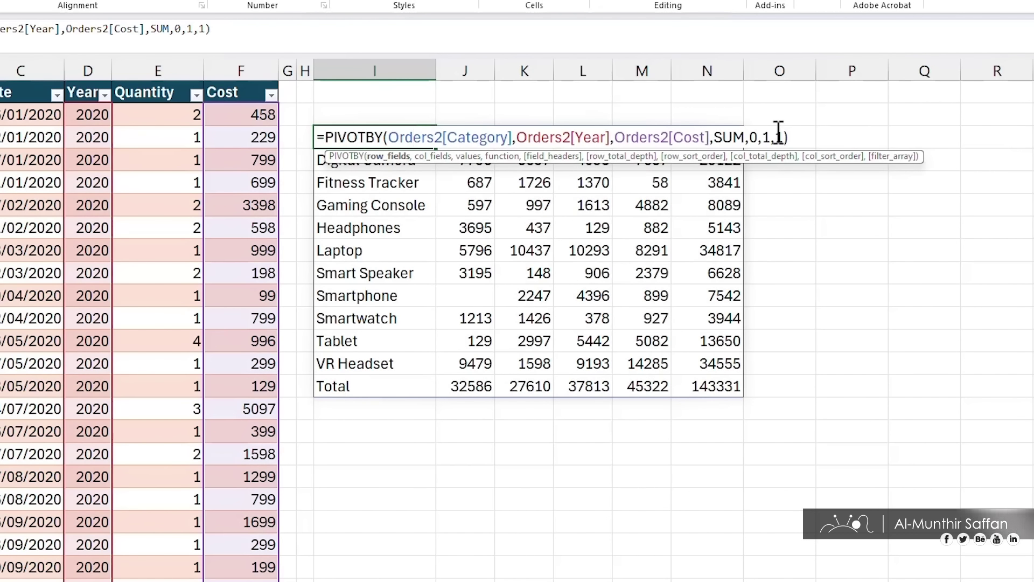
type("-")
key("Return")
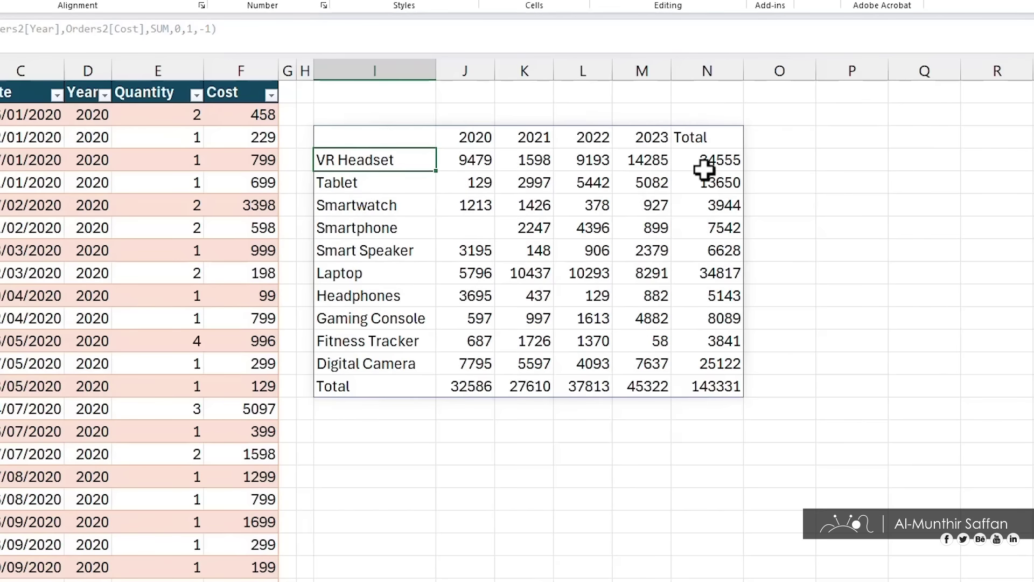
Try row_sort_order 2, then settle on -2 to sort categories by total cost descending.
double_click(393, 137)
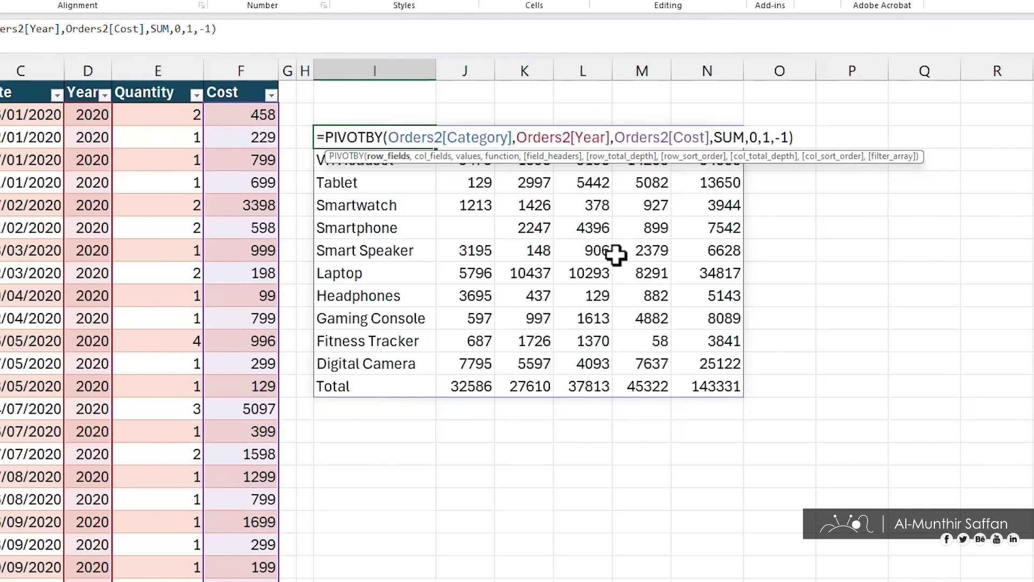
key("BackSpace")
type("2")
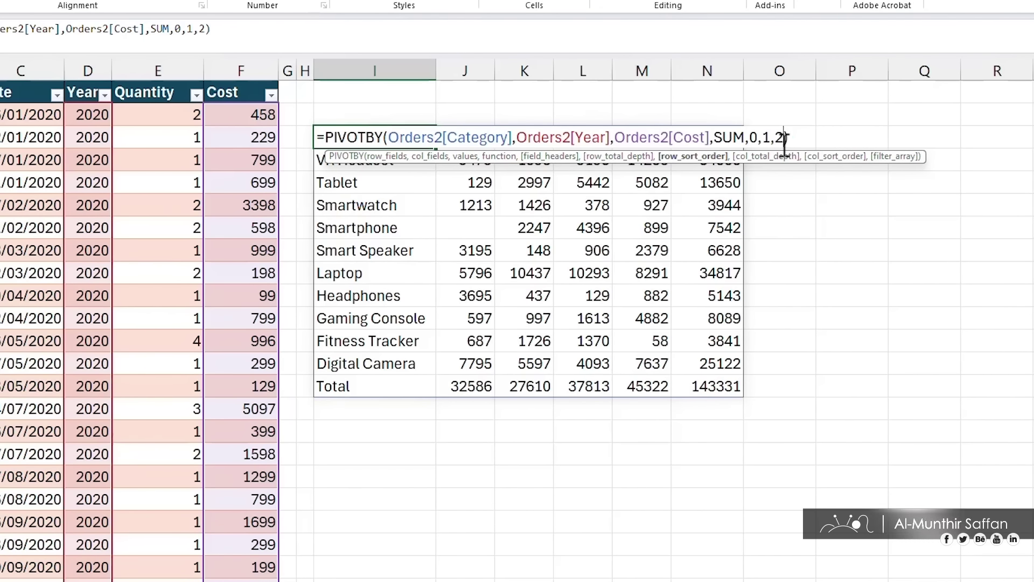
key("Return")
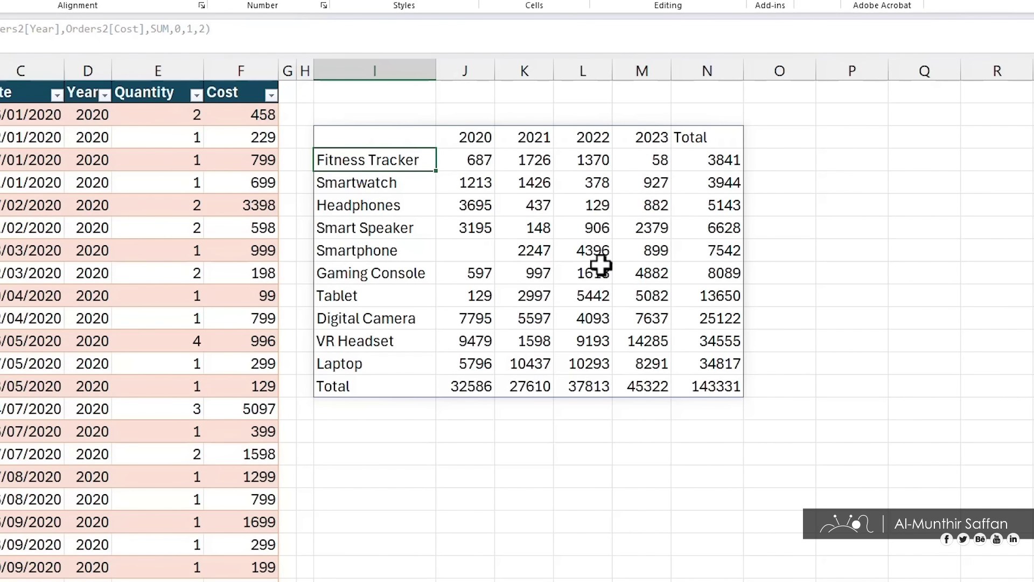
double_click(421, 136)
left_click(780, 137)
type("-")
key("Return")
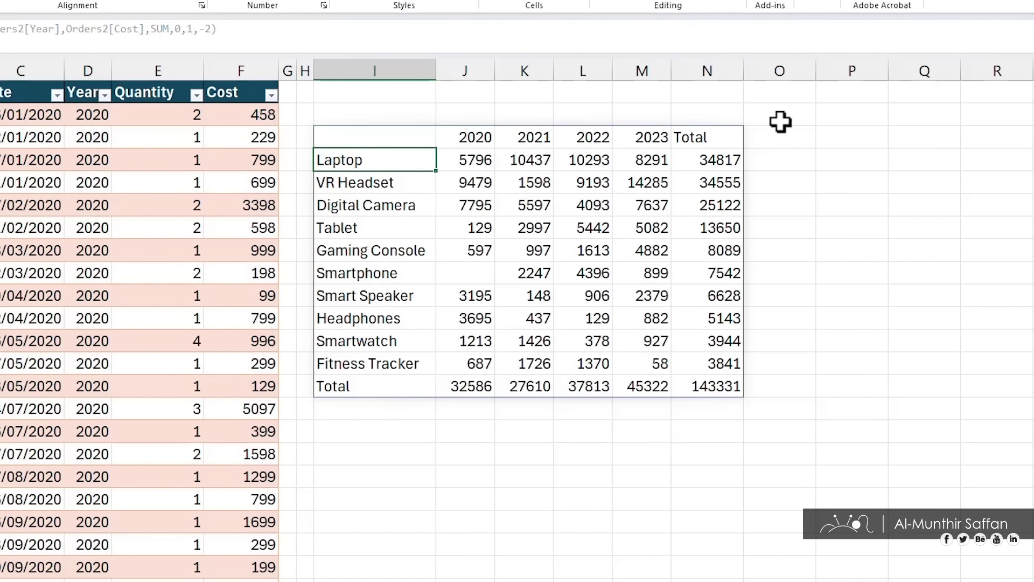
Add a comma after the -2 row sort argument to begin col_total_depth.
left_click(418, 132)
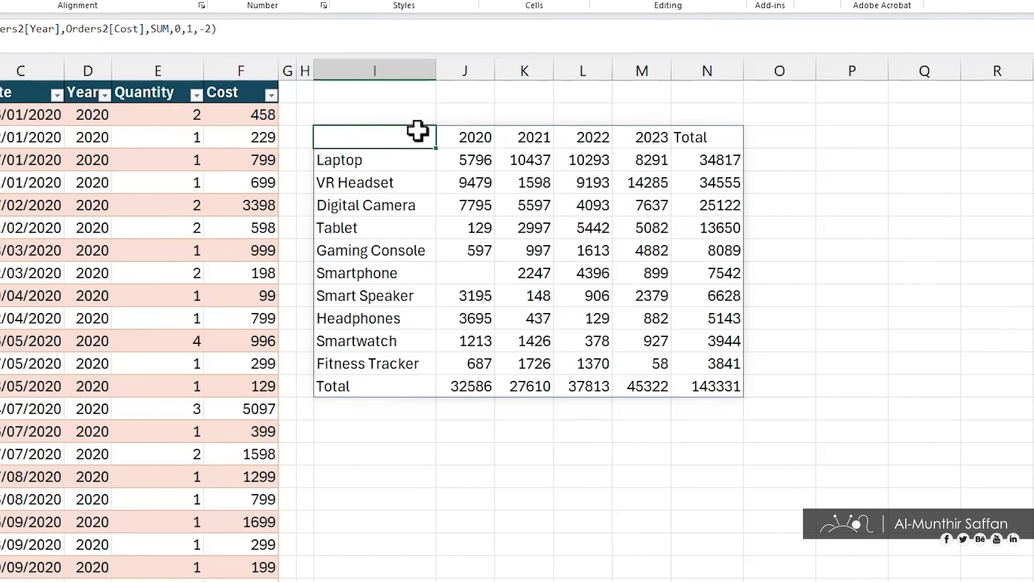
double_click(418, 132)
left_click_drag(776, 141, 795, 139)
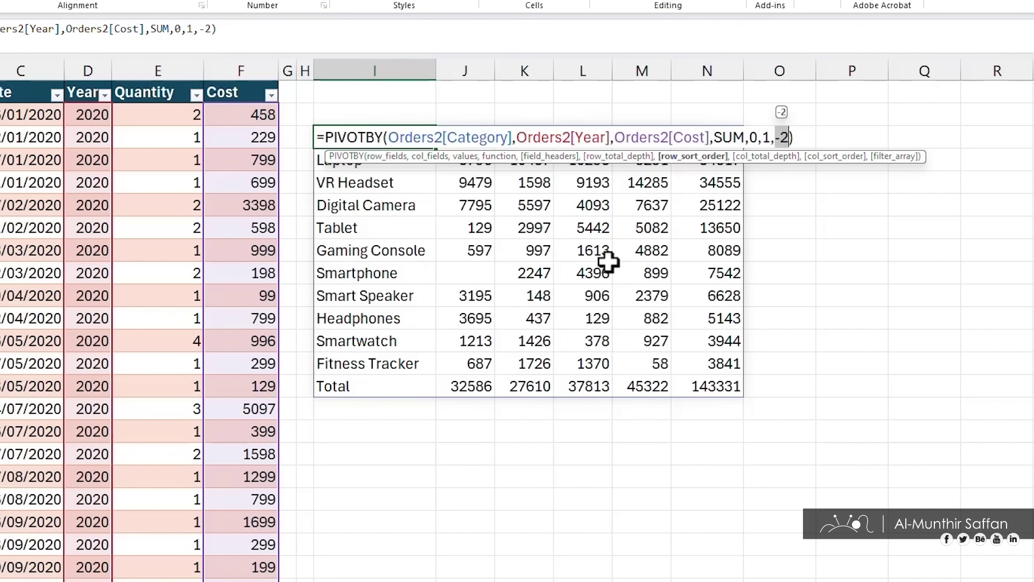
type(",")
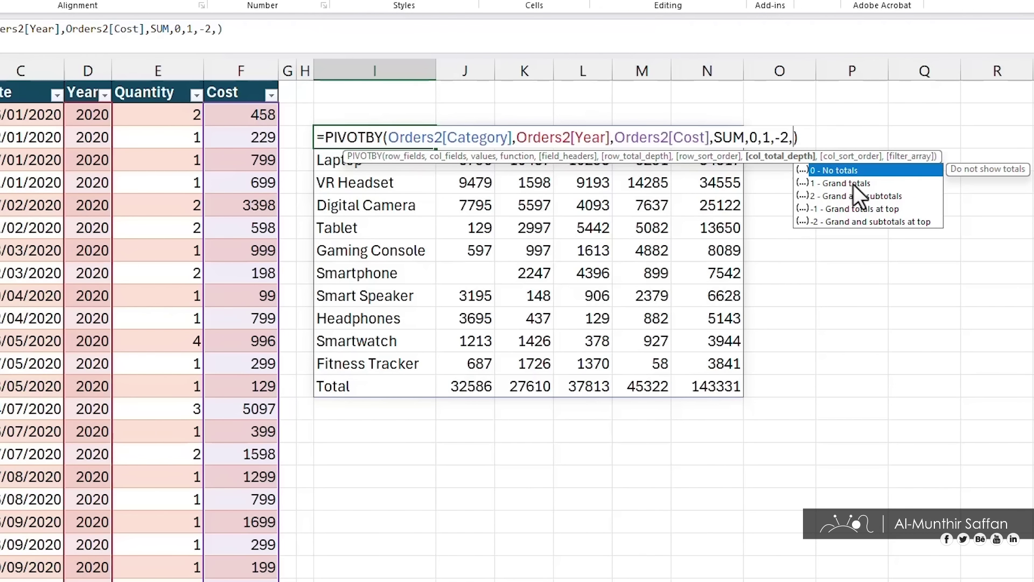
Set col_total_depth to '1 - Grand totals' and col_sort_order to 1, then test -1.
double_click(853, 184)
type(",")
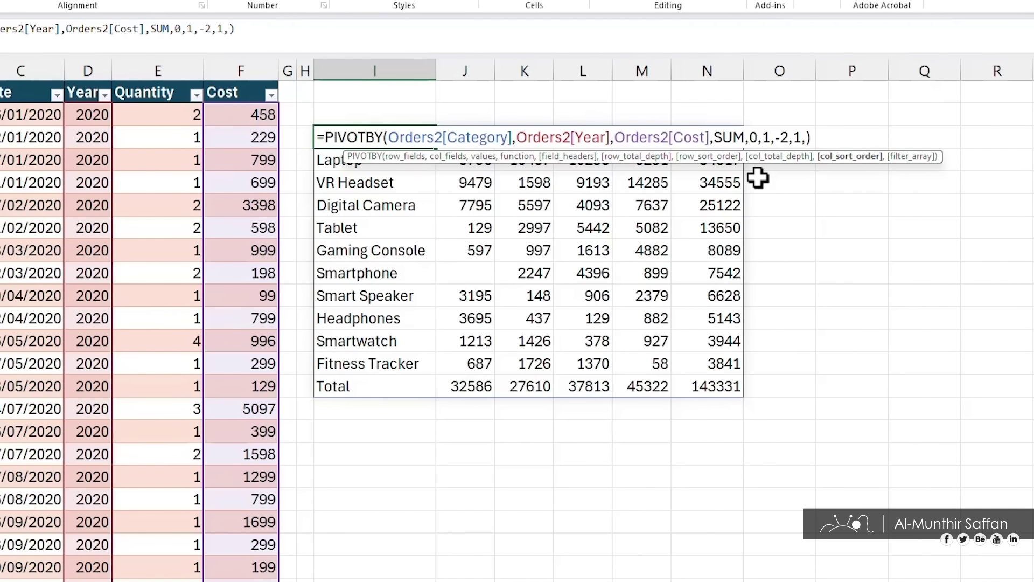
type("1")
key("Return")
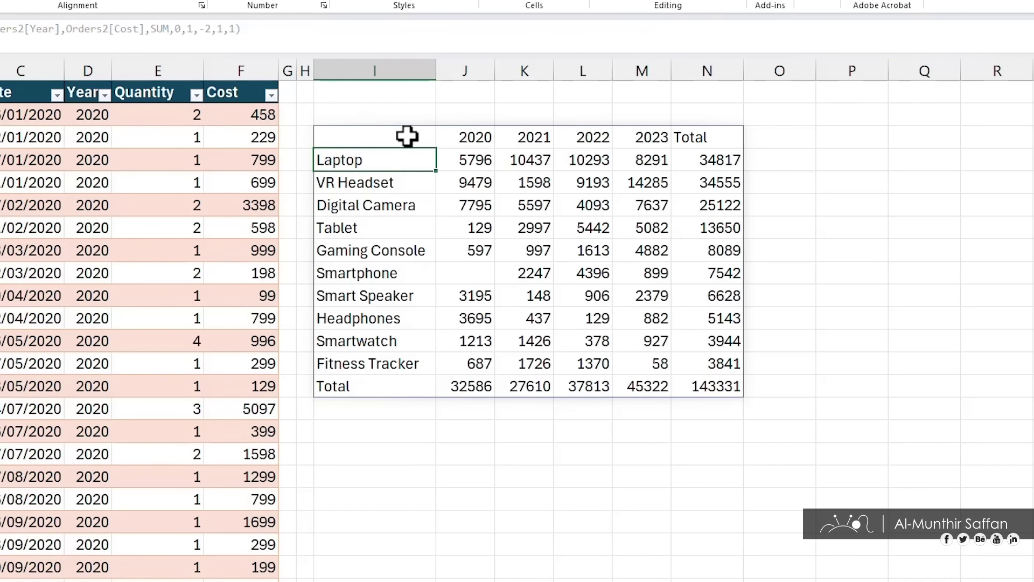
double_click(406, 136)
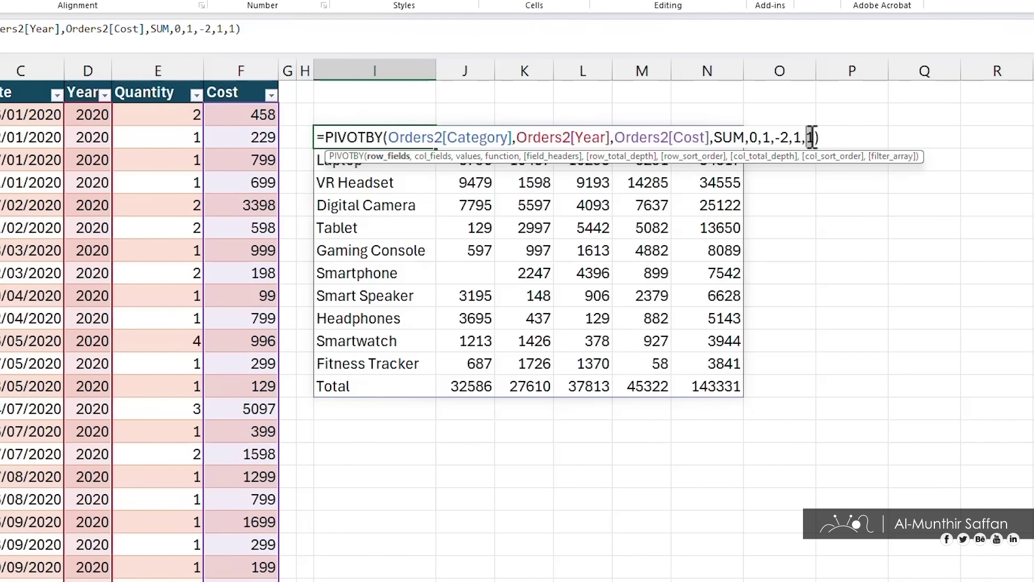
type("-1")
key("Return")
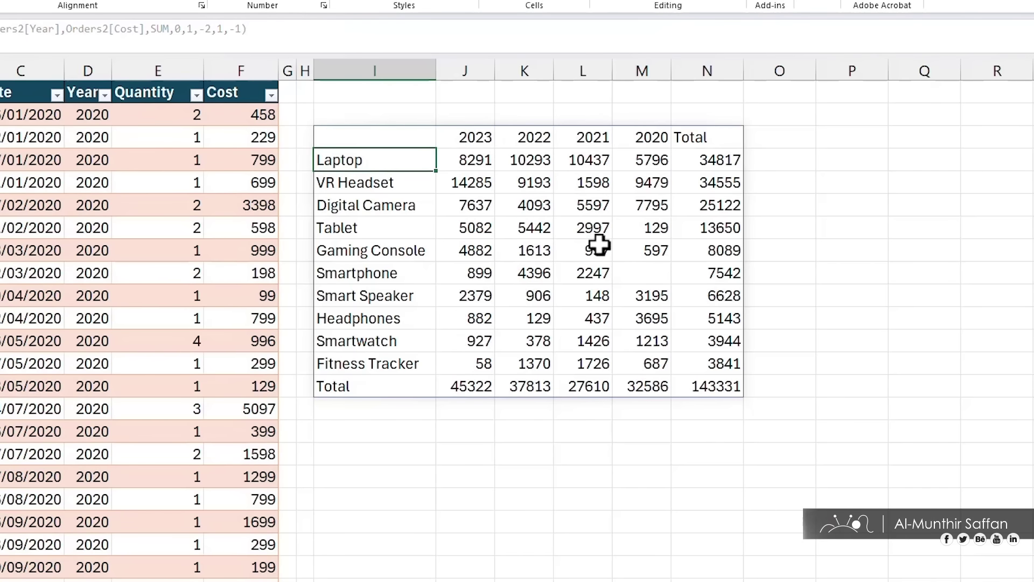
Restore col_sort_order to 1 and add a comma to begin filter_array.
double_click(413, 137)
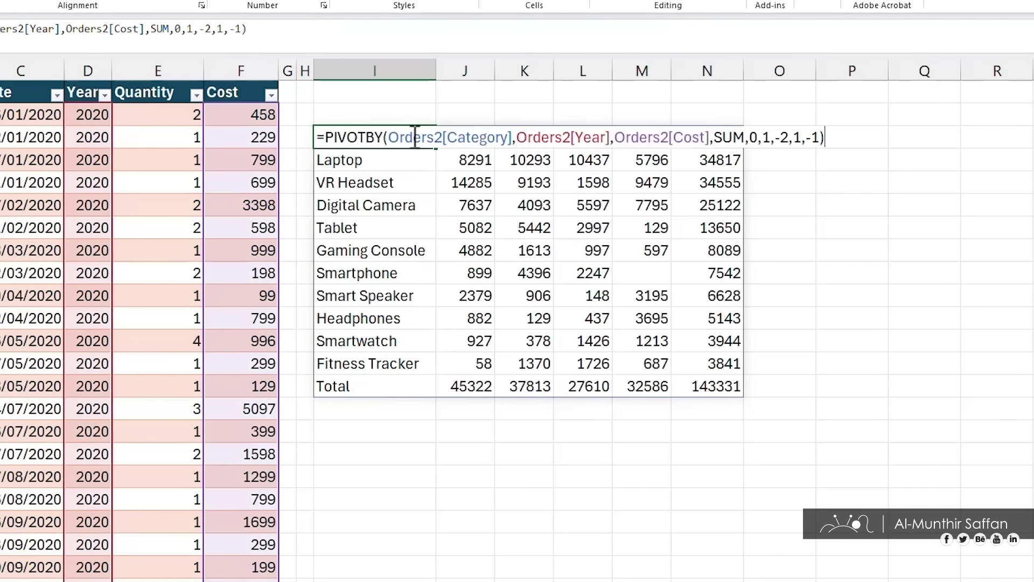
left_click(816, 138)
key("BackSpace")
key("Right")
type(",")
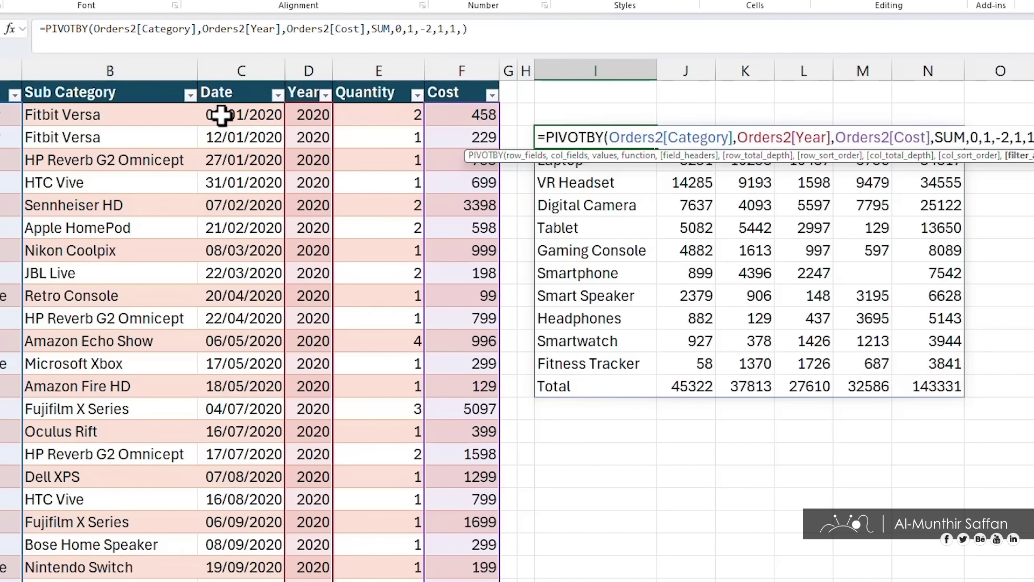
Add the Date column <DATE(2023,6,1) as PIVOTBY's filter_array, dropping the grand total to 111119.
left_click(234, 75)
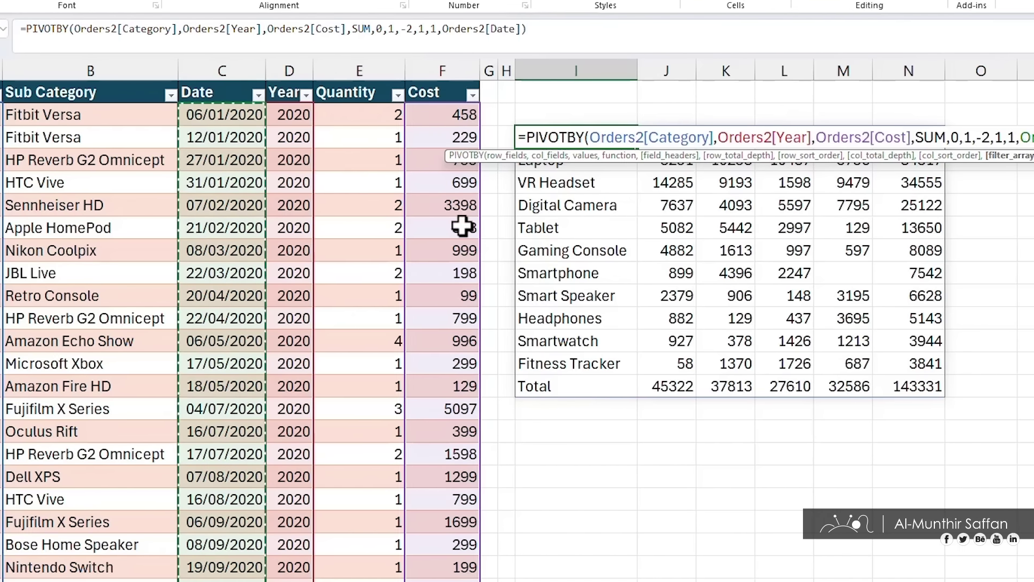
type("<")
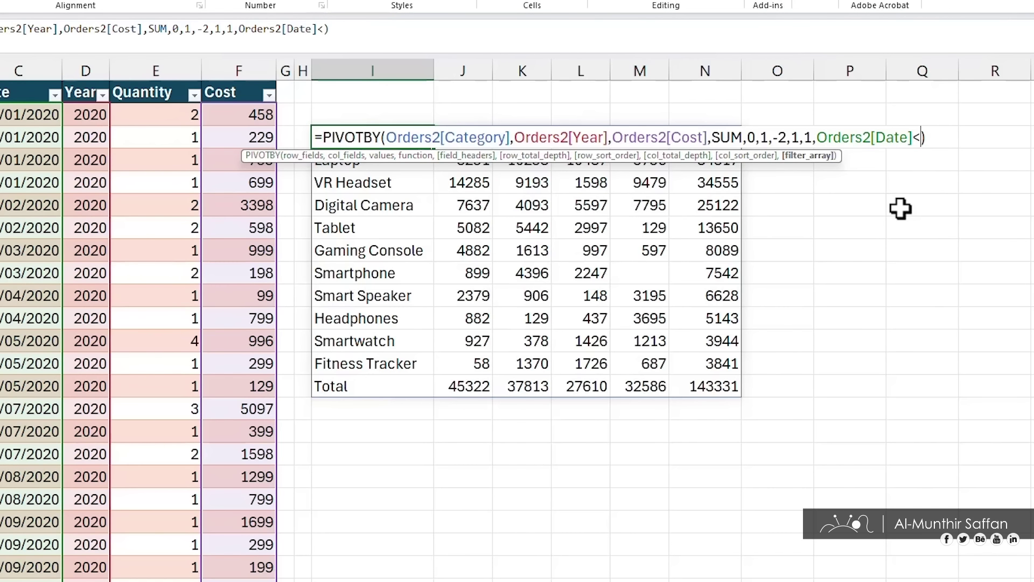
type("dat")
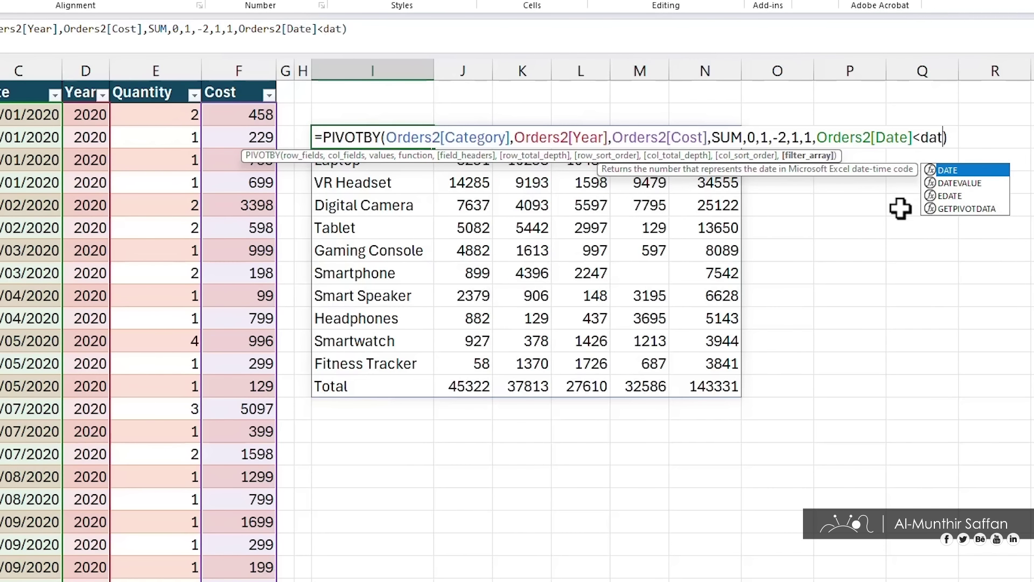
key("Tab")
type("20")
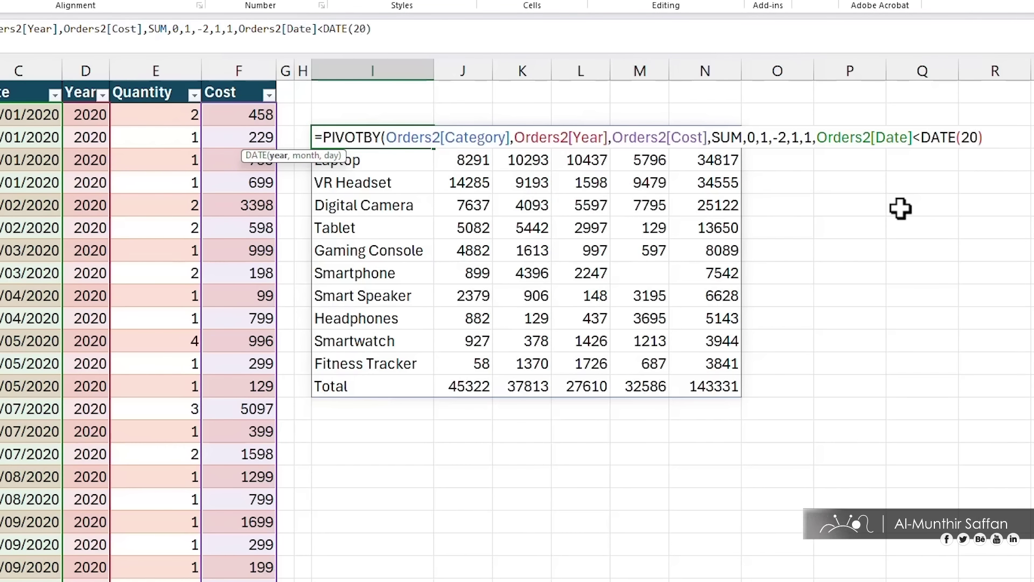
type("23")
type(",6,1")
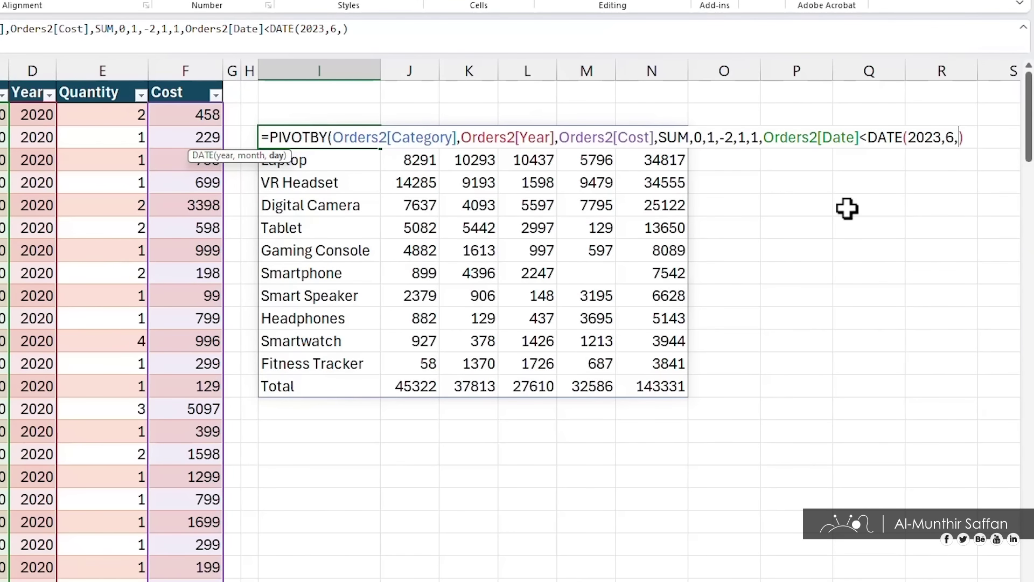
type(")")
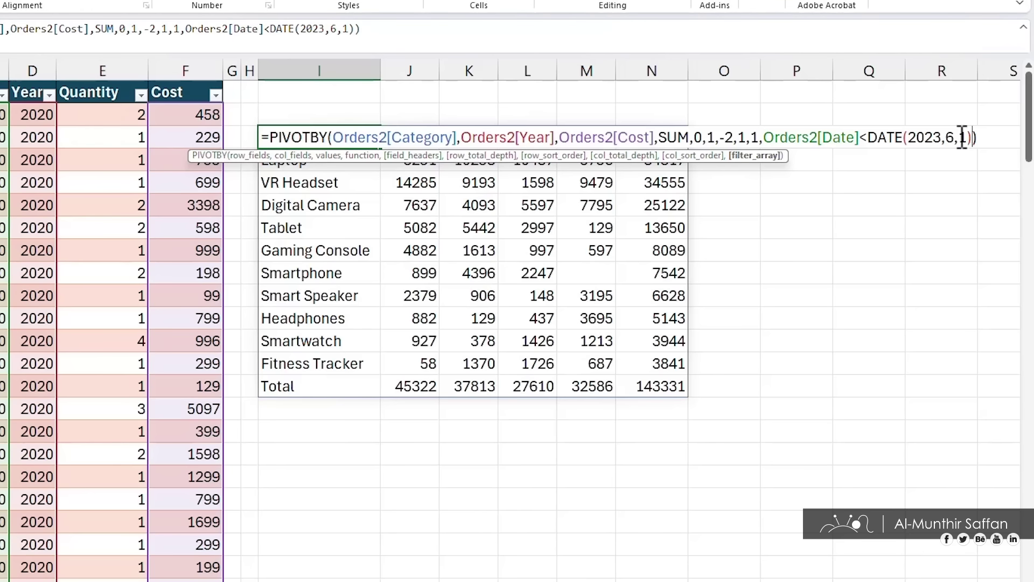
key("Return")
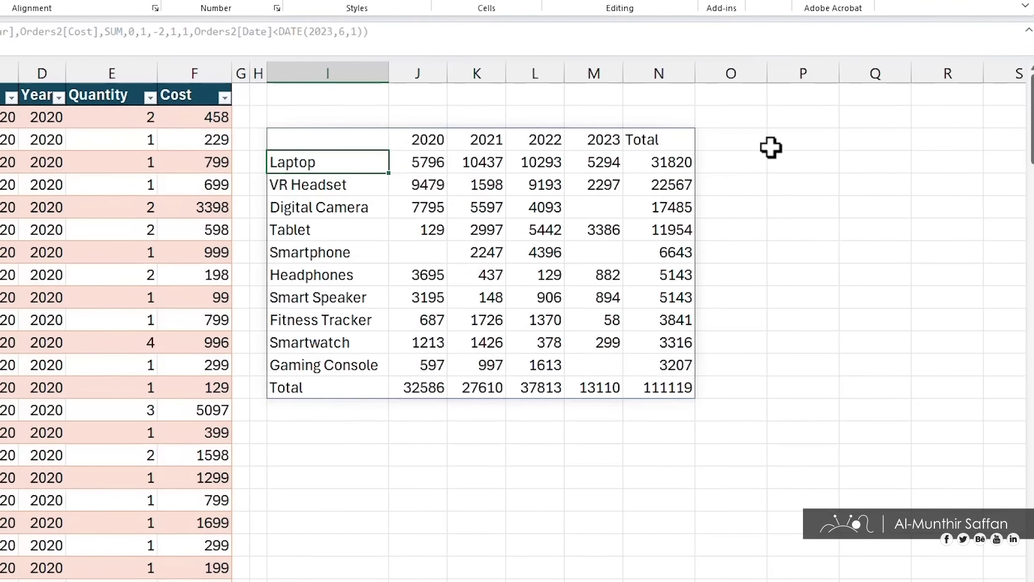